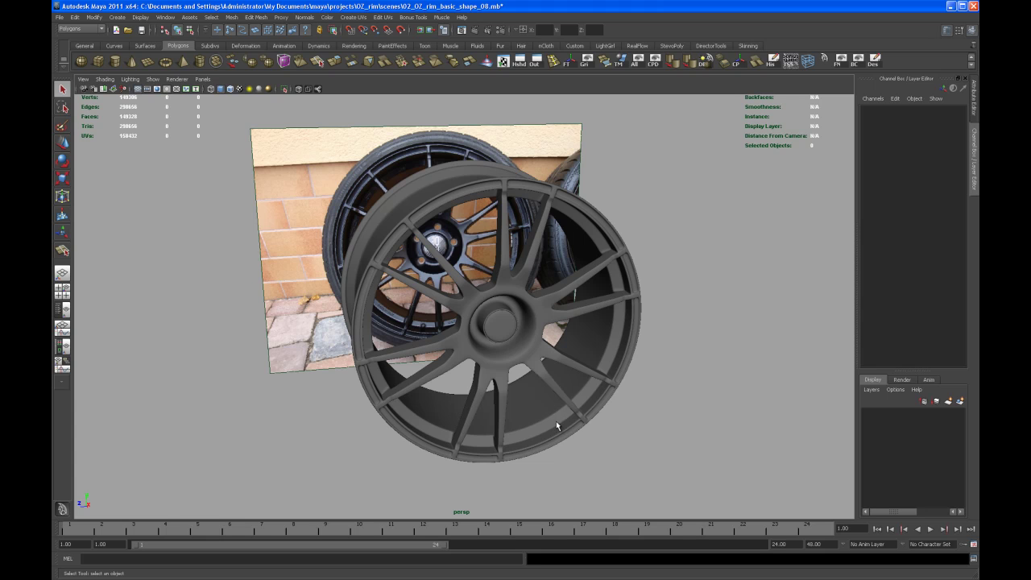
- Turn off the smooth preview on the wheel rim mesh and delete its construction history
{"action": "left_click", "coordinate": [560, 436]}
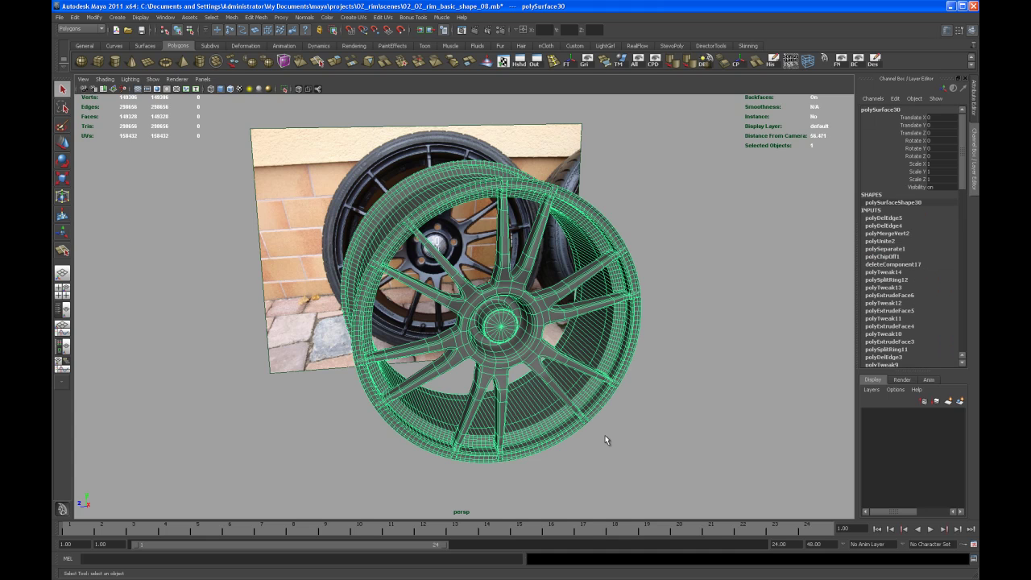
{"action": "key", "text": "1"}
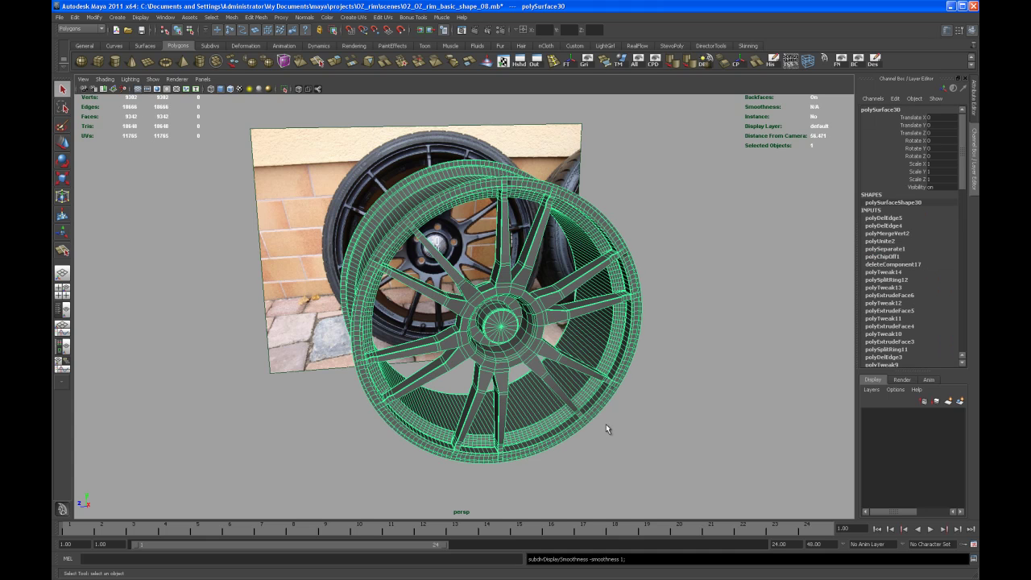
{"action": "left_click_drag", "start_coordinate": [585, 397], "coordinate": [631, 323], "text": "alt"}
{"action": "left_click", "coordinate": [771, 60]}
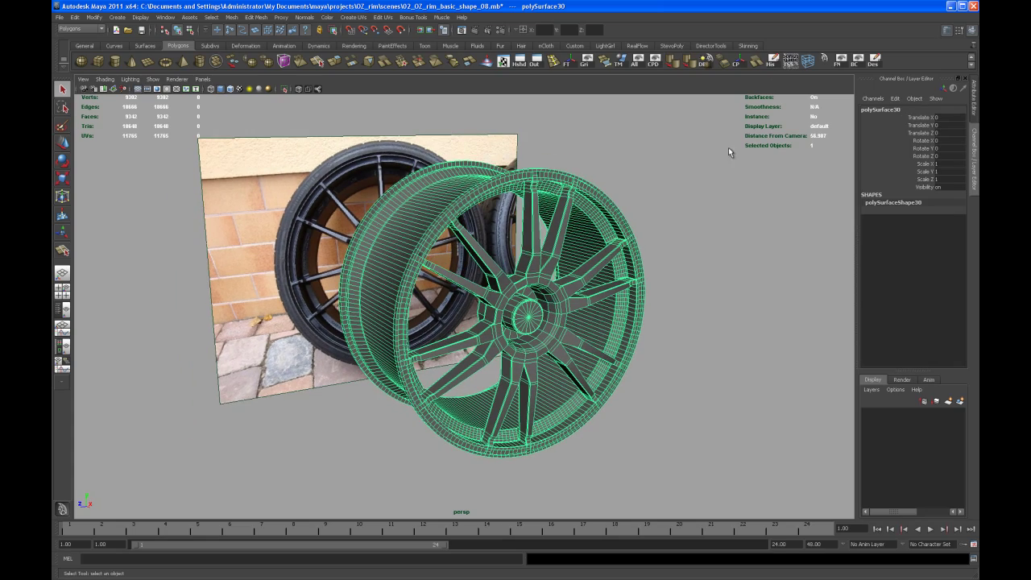
- Paint-select all the triangular faces on the front of the hub's center cap
{"action": "left_click_drag", "start_coordinate": [696, 219], "coordinate": [551, 349], "text": "alt"}
{"action": "right_click_drag", "start_coordinate": [551, 350], "coordinate": [543, 389], "text": "alt"}
{"action": "mouse_move", "coordinate": [543, 389]}
{"action": "left_mouse_down", "text": "alt"}
{"action": "mouse_move", "coordinate": [564, 391]}
{"action": "mouse_move", "coordinate": [569, 371]}
{"action": "mouse_move", "coordinate": [592, 369]}
{"action": "mouse_move", "coordinate": [552, 375]}
{"action": "left_mouse_up", "text": "alt"}
{"action": "scroll", "coordinate": [553, 375], "scroll_direction": "up", "scroll_amount": 4}
{"action": "mouse_move", "coordinate": [502, 397]}
{"action": "left_mouse_down", "text": "alt"}
{"action": "mouse_move", "coordinate": [508, 390]}
{"action": "mouse_move", "coordinate": [502, 409]}
{"action": "left_mouse_up", "text": "alt"}
{"action": "scroll", "coordinate": [502, 410], "scroll_direction": "up", "scroll_amount": 2}
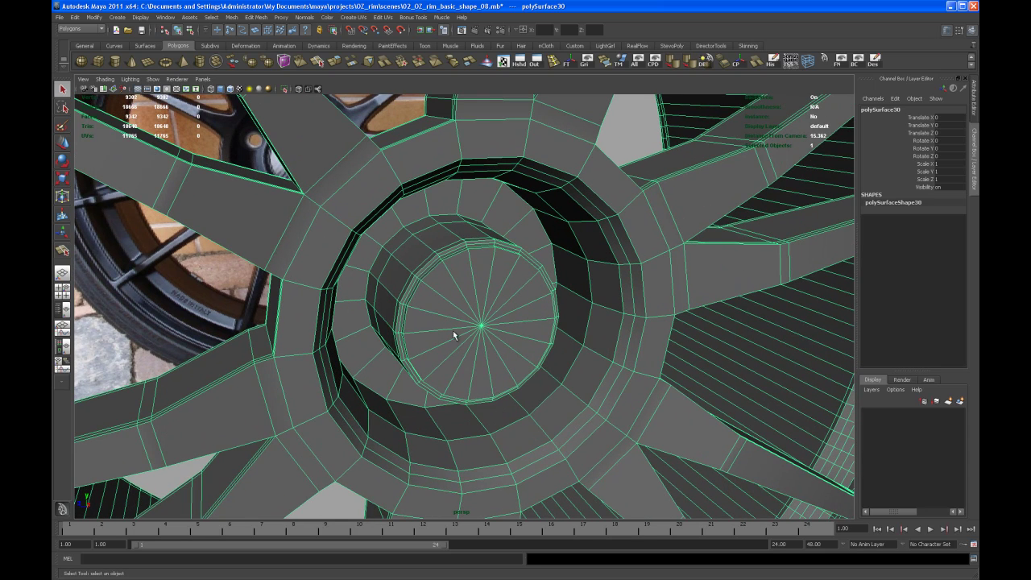
{"action": "mouse_move", "coordinate": [456, 327]}
{"action": "left_mouse_down", "text": "alt"}
{"action": "mouse_move", "coordinate": [491, 338]}
{"action": "mouse_move", "coordinate": [461, 330]}
{"action": "left_mouse_up", "text": "alt"}
{"action": "scroll", "coordinate": [461, 331], "scroll_direction": "down", "scroll_amount": 2}
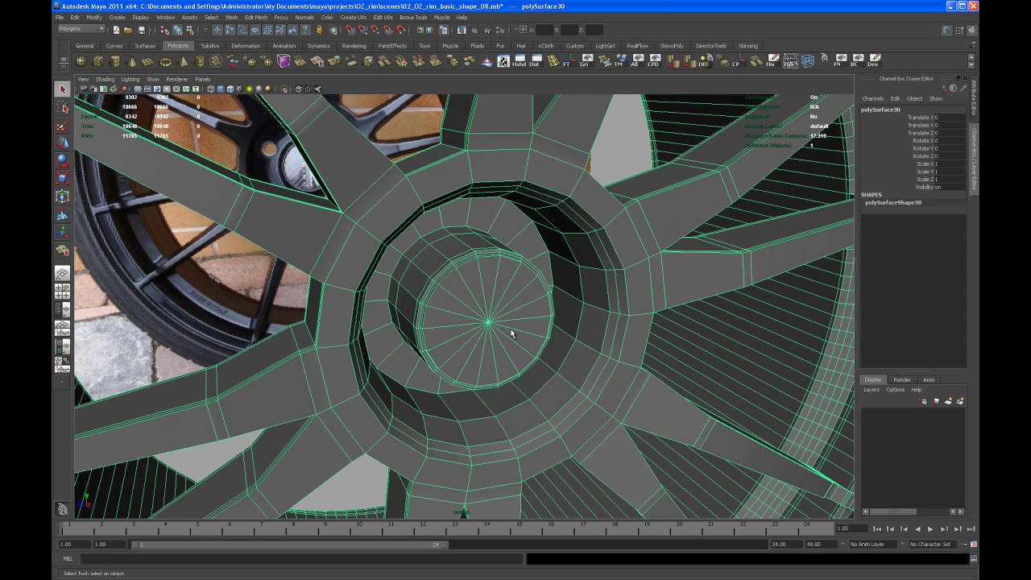
{"action": "left_click_drag", "start_coordinate": [507, 329], "coordinate": [479, 346], "text": "alt"}
{"action": "scroll", "coordinate": [481, 346], "scroll_direction": "up", "scroll_amount": 4}
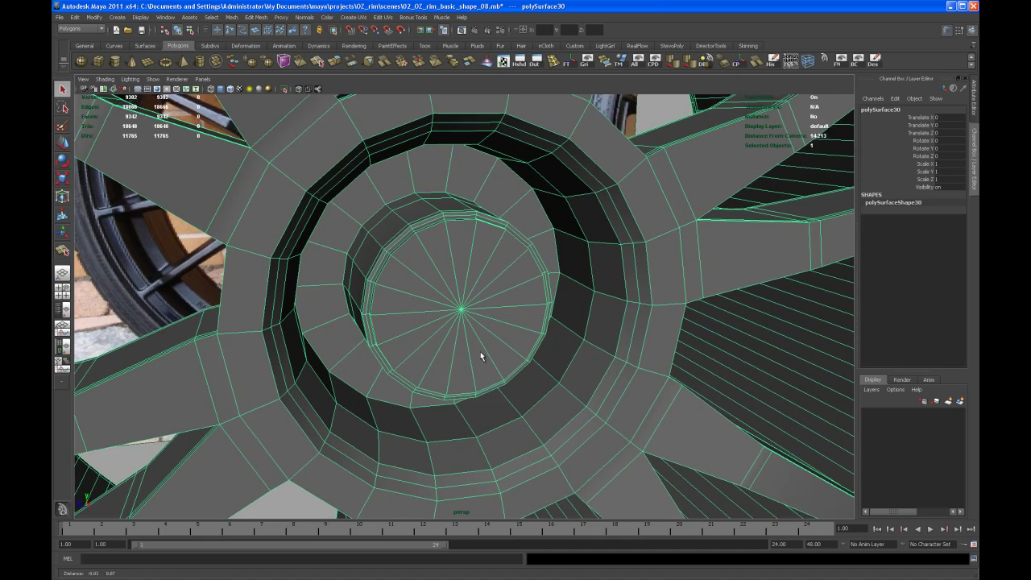
{"action": "left_click", "coordinate": [62, 125]}
{"action": "mouse_move", "coordinate": [470, 279]}
{"action": "right_mouse_down"}
{"action": "mouse_move", "coordinate": [474, 300]}
{"action": "mouse_move", "coordinate": [488, 294]}
{"action": "right_mouse_up"}
{"action": "mouse_move", "coordinate": [485, 344]}
{"action": "left_mouse_down"}
{"action": "mouse_move", "coordinate": [518, 295]}
{"action": "mouse_move", "coordinate": [448, 247]}
{"action": "mouse_move", "coordinate": [413, 307]}
{"action": "mouse_move", "coordinate": [462, 346]}
{"action": "left_mouse_up"}
{"action": "mouse_move", "coordinate": [462, 295]}
{"action": "left_mouse_down", "text": "alt"}
{"action": "mouse_move", "coordinate": [451, 290]}
{"action": "mouse_move", "coordinate": [478, 294]}
{"action": "mouse_move", "coordinate": [460, 282]}
{"action": "left_mouse_up", "text": "alt"}
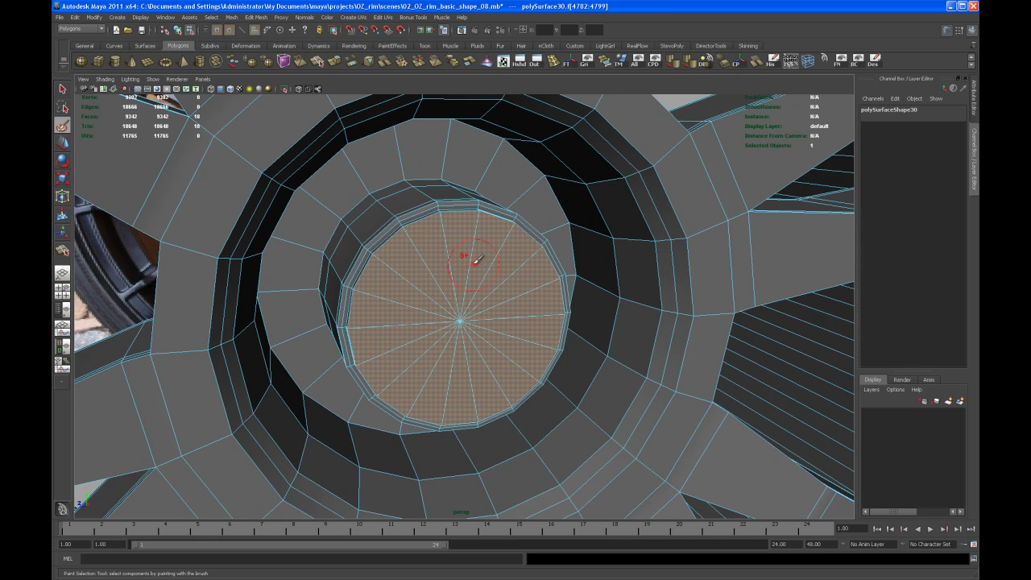
- Extrude the cap faces twice, scaling the first extrusion slightly inward and the second down to a much smaller circle
{"action": "left_click", "coordinate": [335, 62]}
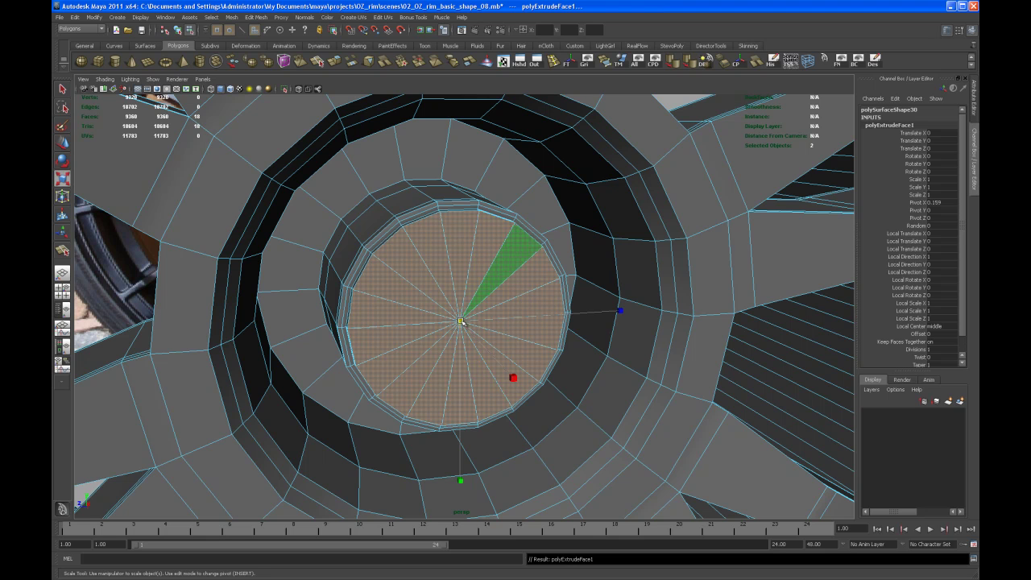
{"action": "left_click_drag", "start_coordinate": [460, 323], "coordinate": [452, 336]}
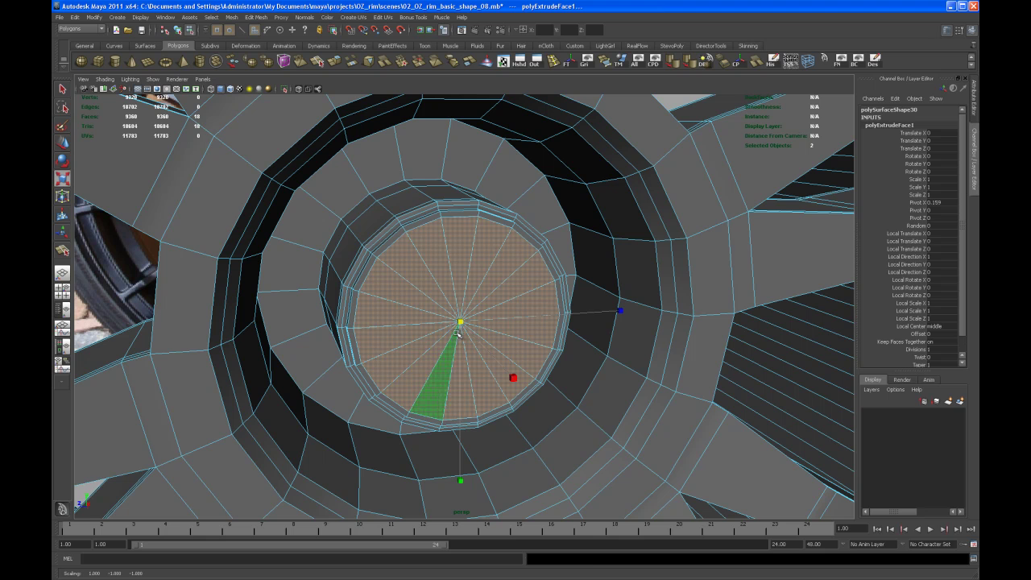
{"action": "key", "text": "g"}
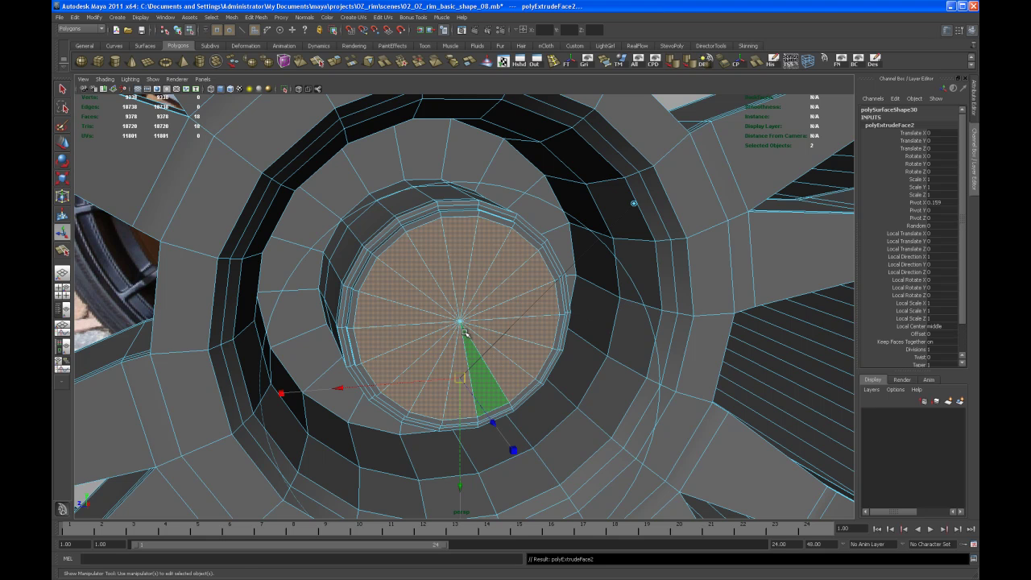
{"action": "left_click_drag", "start_coordinate": [464, 331], "coordinate": [405, 383]}
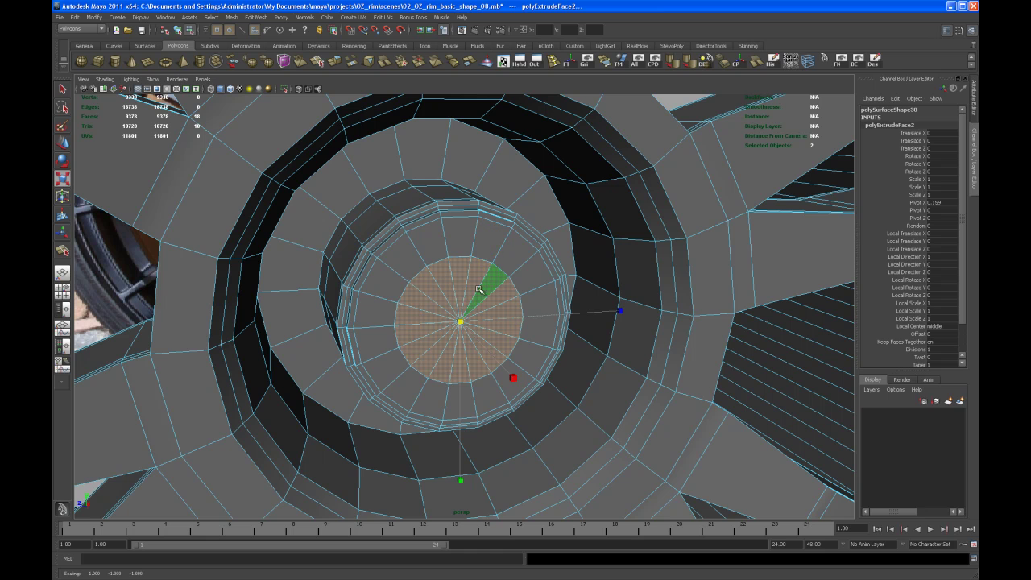
- Grow the face selection ring by ring from the inner circle out over the cap's border faces
{"action": "key", "text": "w"}
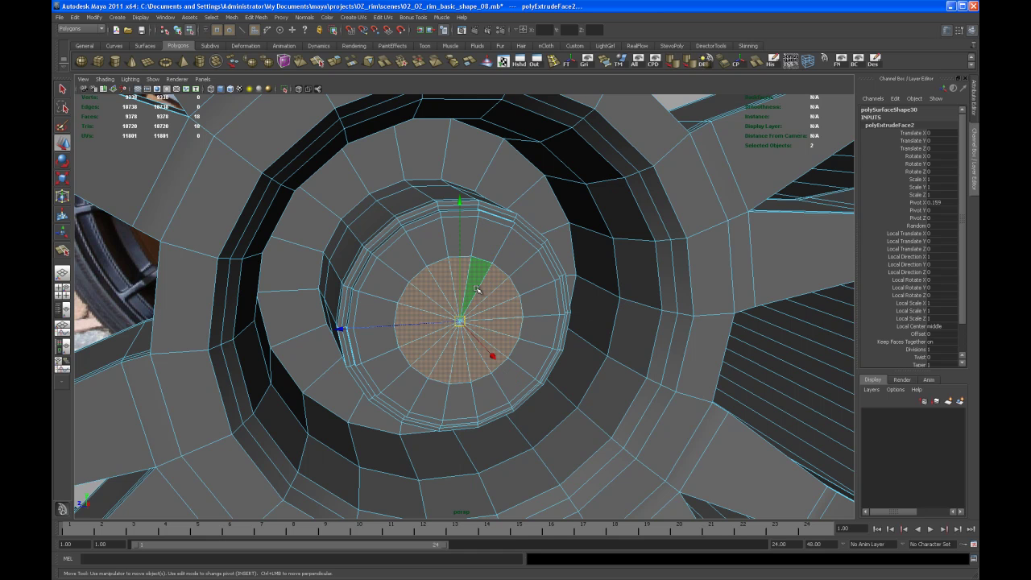
{"action": "right_click", "coordinate": [477, 290], "text": "ctrl"}
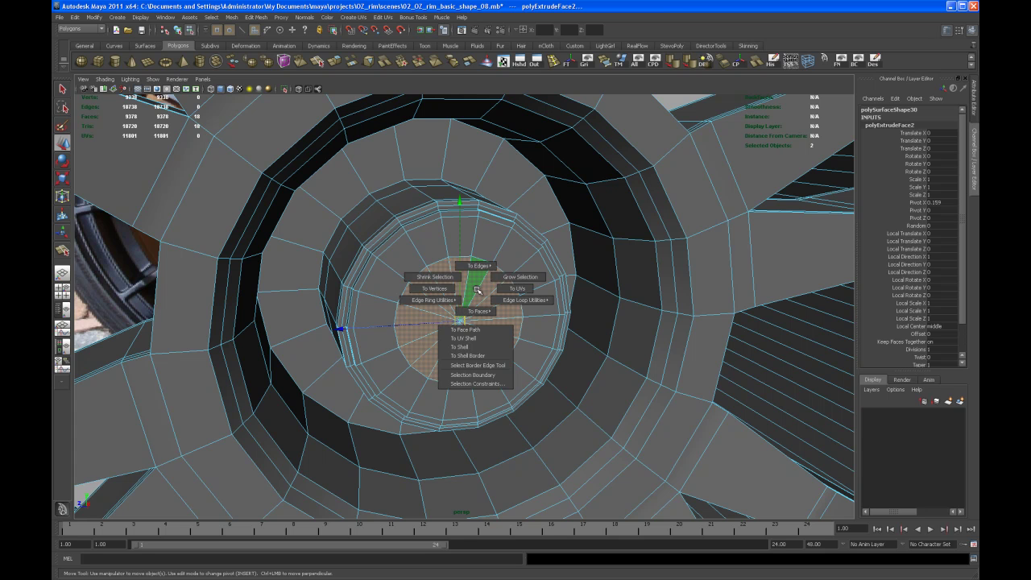
{"action": "left_click", "coordinate": [495, 277]}
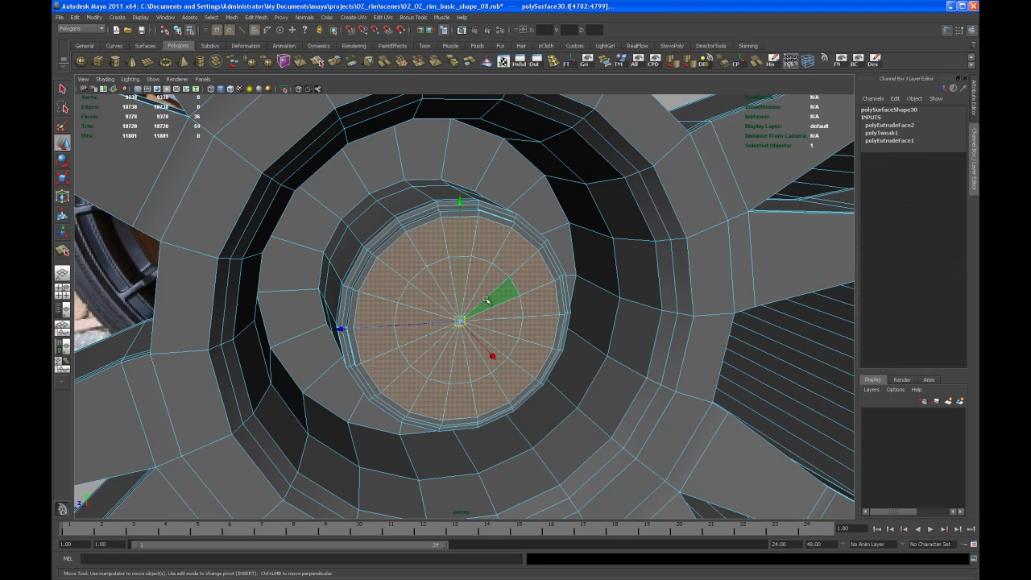
{"action": "scroll", "coordinate": [451, 286], "scroll_direction": "up", "scroll_amount": 3}
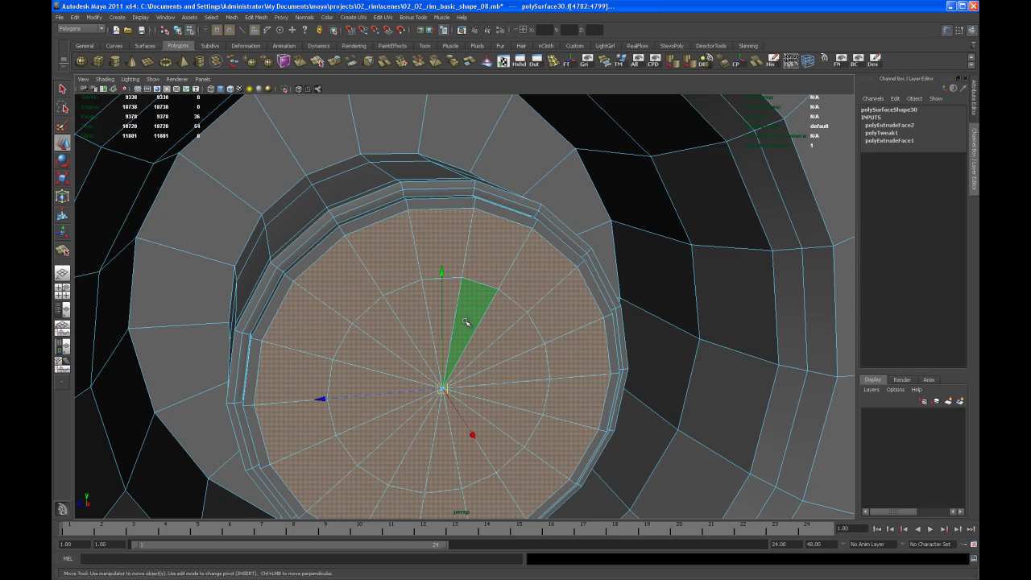
{"action": "key", "text": "shift+period"}
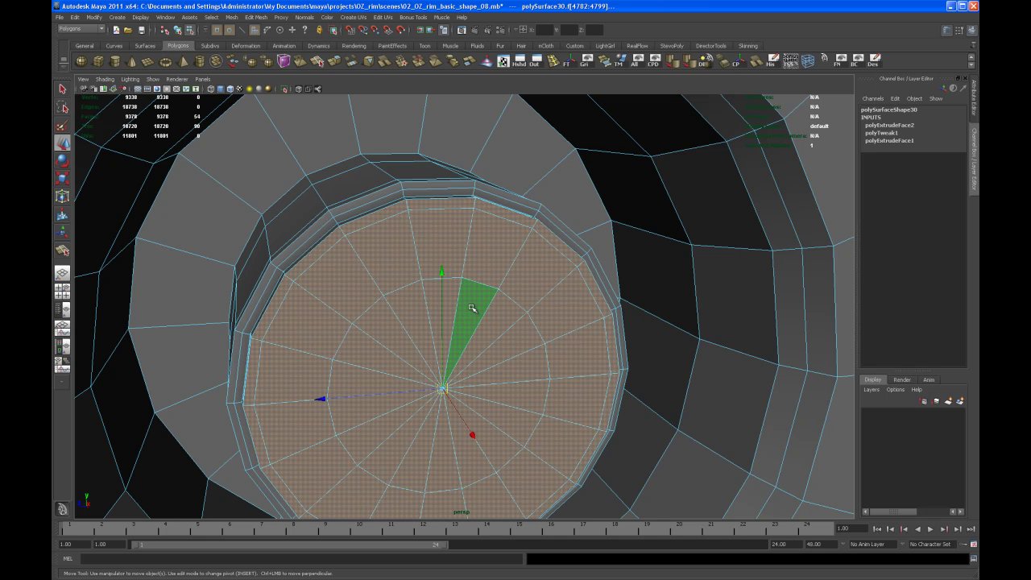
{"action": "key", "text": "shift+period"}
{"action": "scroll", "coordinate": [459, 290], "scroll_direction": "up", "scroll_amount": 5}
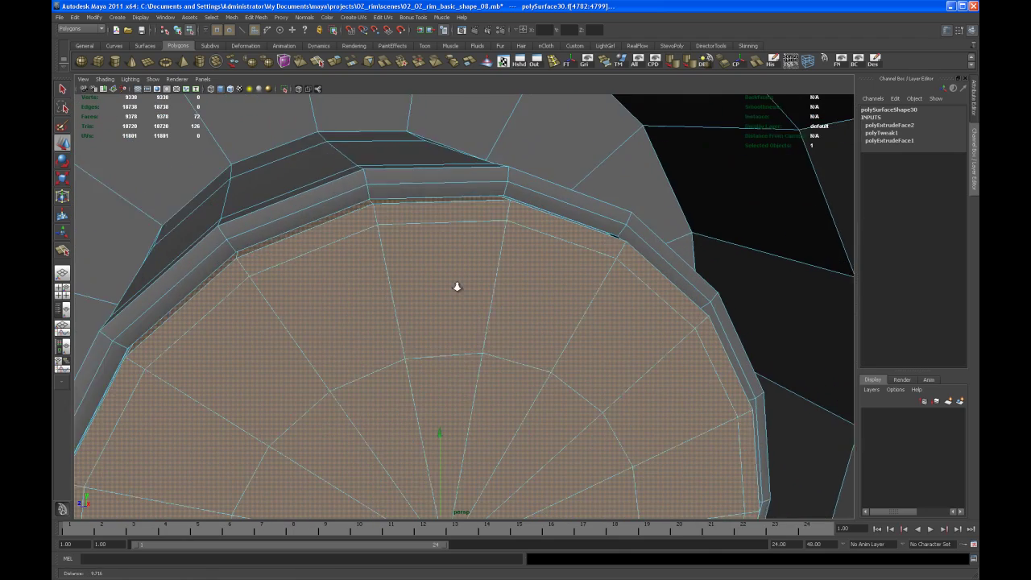
{"action": "scroll", "coordinate": [456, 283], "scroll_direction": "up", "scroll_amount": 4}
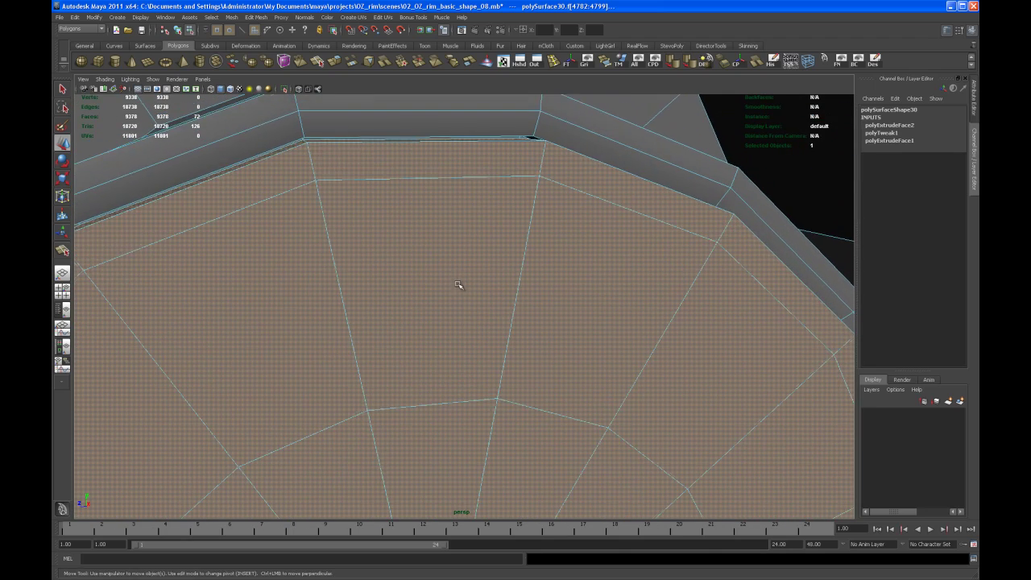
{"action": "scroll", "coordinate": [457, 278], "scroll_direction": "down", "scroll_amount": 1}
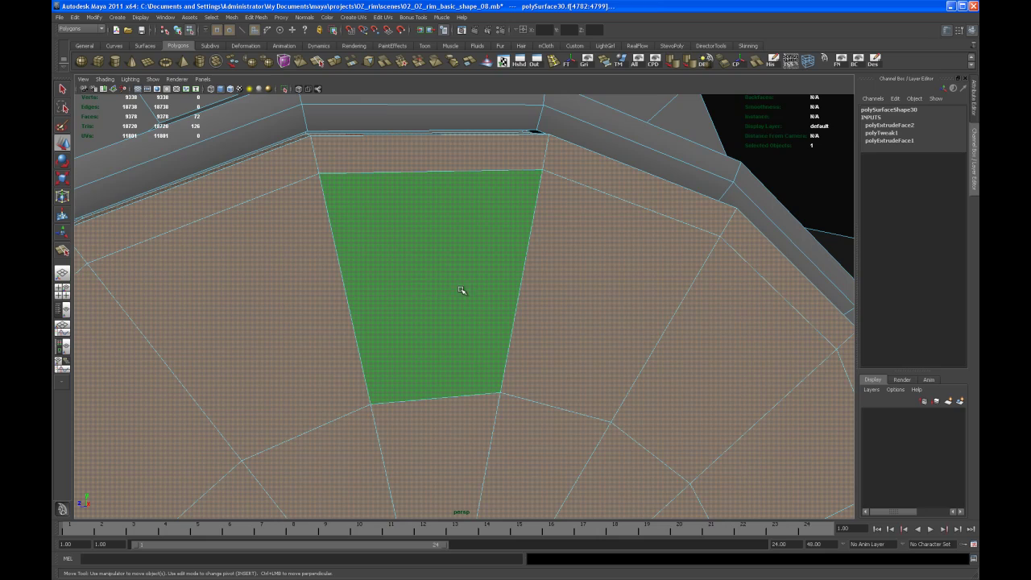
{"action": "scroll", "coordinate": [491, 310], "scroll_direction": "down", "scroll_amount": 8}
{"action": "middle_click_drag", "start_coordinate": [424, 328], "coordinate": [435, 244], "text": "alt"}
{"action": "mouse_move", "coordinate": [432, 365]}
{"action": "middle_mouse_down", "text": "alt"}
{"action": "mouse_move", "coordinate": [423, 287]}
{"action": "mouse_move", "coordinate": [410, 330]}
{"action": "mouse_move", "coordinate": [417, 377]}
{"action": "mouse_move", "coordinate": [435, 377]}
{"action": "middle_mouse_up", "text": "alt"}
- Extract the selected center cap faces from the rim as a separate object
{"action": "left_click", "coordinate": [232, 17]}
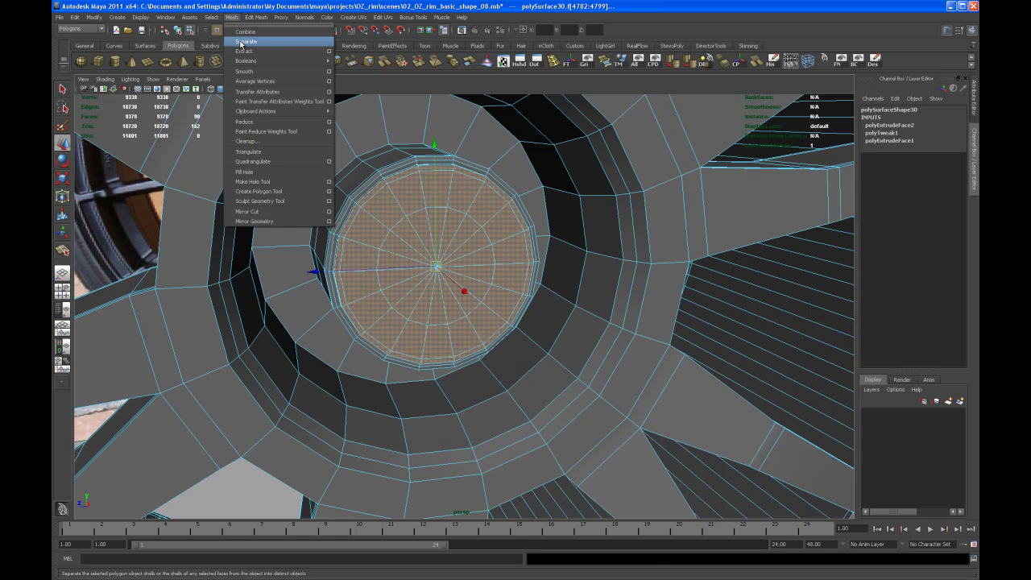
{"action": "left_click", "coordinate": [249, 52]}
{"action": "key", "text": "q"}
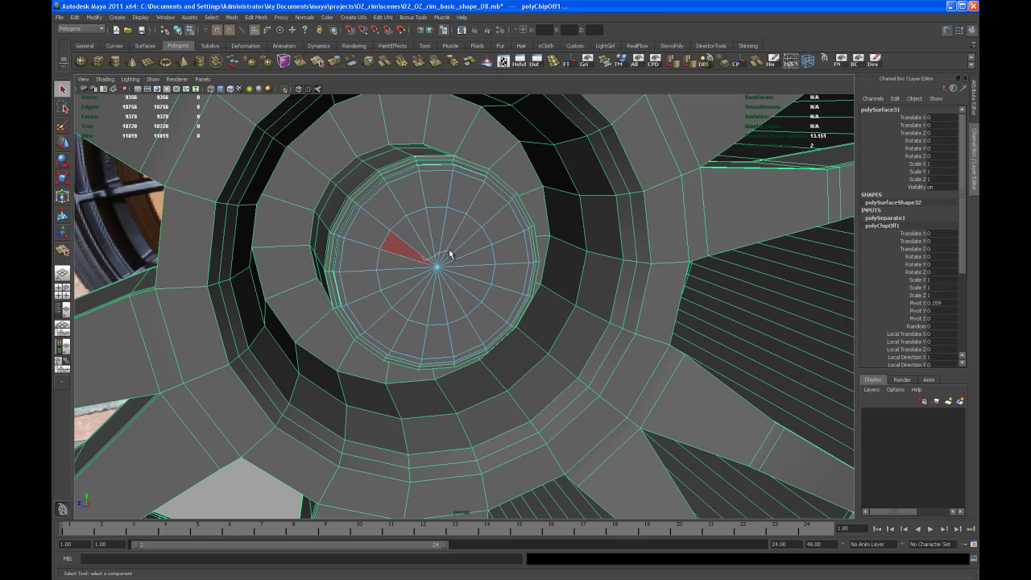
- Select the extracted cap disc as an object and isolate it in the viewport
{"action": "right_click_drag", "start_coordinate": [450, 251], "coordinate": [461, 244]}
{"action": "left_click", "coordinate": [444, 256]}
{"action": "left_click_drag", "start_coordinate": [444, 257], "coordinate": [418, 272], "text": "alt"}
{"action": "right_click_drag", "start_coordinate": [418, 272], "coordinate": [432, 273], "text": "alt"}
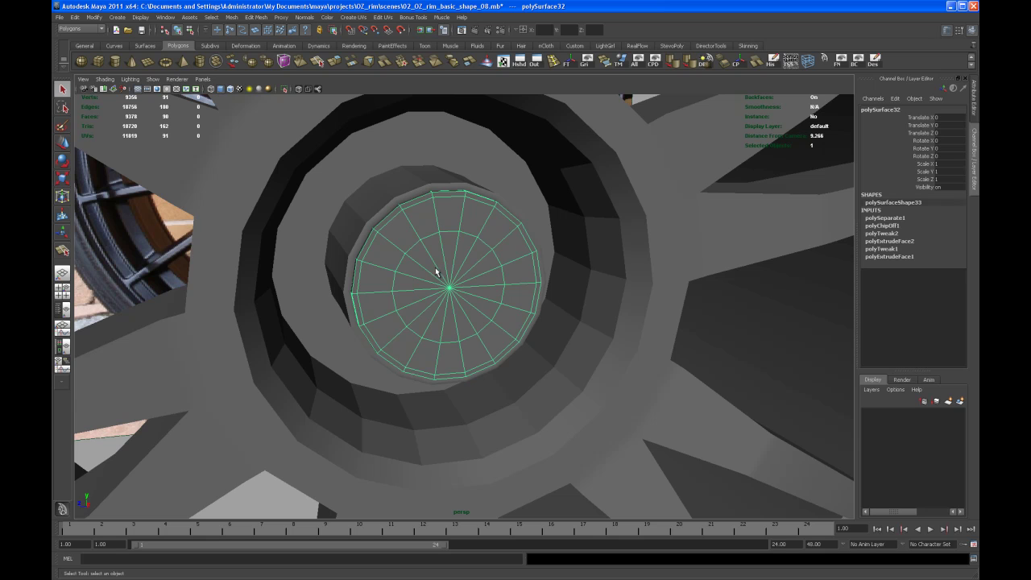
{"action": "key", "text": "ctrl+1"}
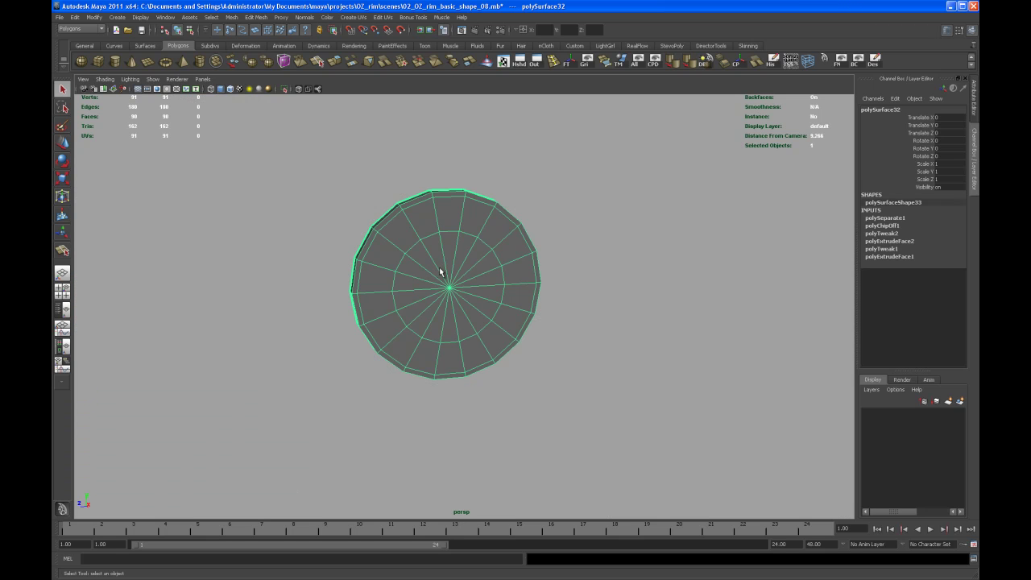
- Apply automatic UV mapping to the cap disc with 6 planes, optimized for fewer pieces
{"action": "right_click_drag", "start_coordinate": [475, 246], "coordinate": [631, 283], "text": "alt"}
{"action": "left_click_drag", "start_coordinate": [631, 283], "coordinate": [526, 301], "text": "alt"}
{"action": "middle_click_drag", "start_coordinate": [527, 301], "coordinate": [504, 308], "text": "alt"}
{"action": "right_click_drag", "start_coordinate": [505, 309], "coordinate": [486, 299], "text": "alt"}
{"action": "left_click_drag", "start_coordinate": [486, 299], "coordinate": [487, 296], "text": "alt"}
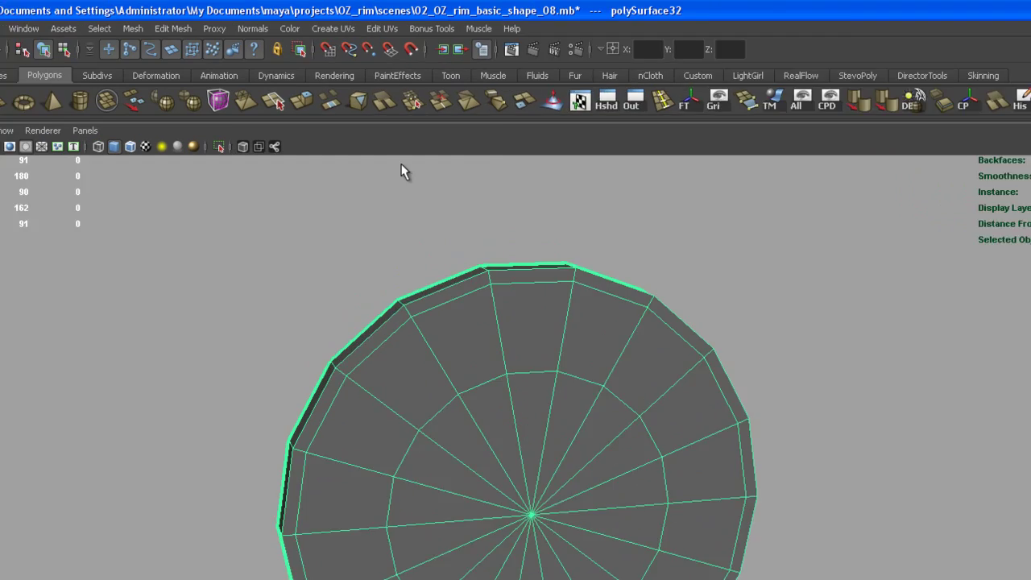
{"action": "left_click", "coordinate": [354, 17]}
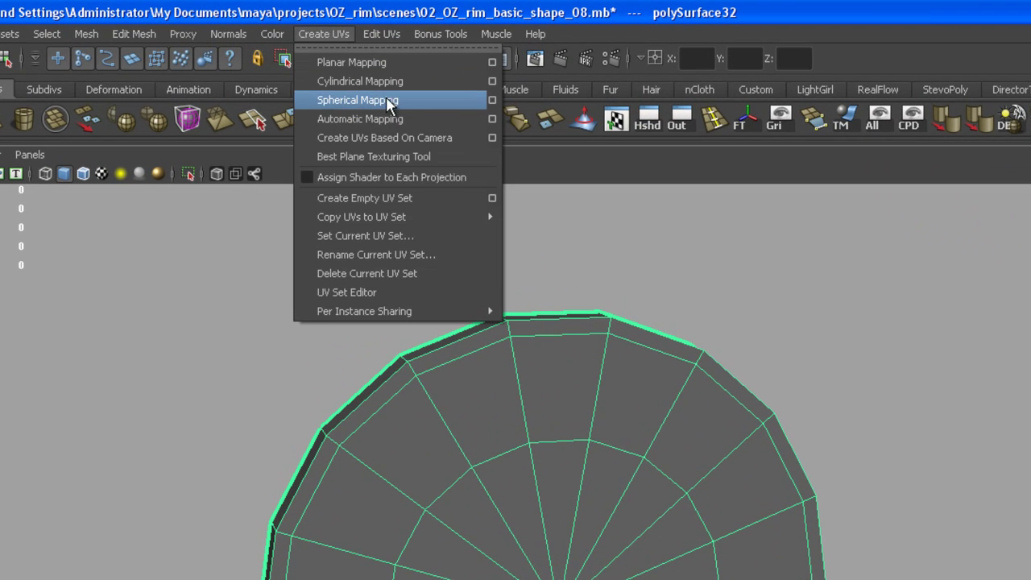
{"action": "left_click", "coordinate": [493, 120]}
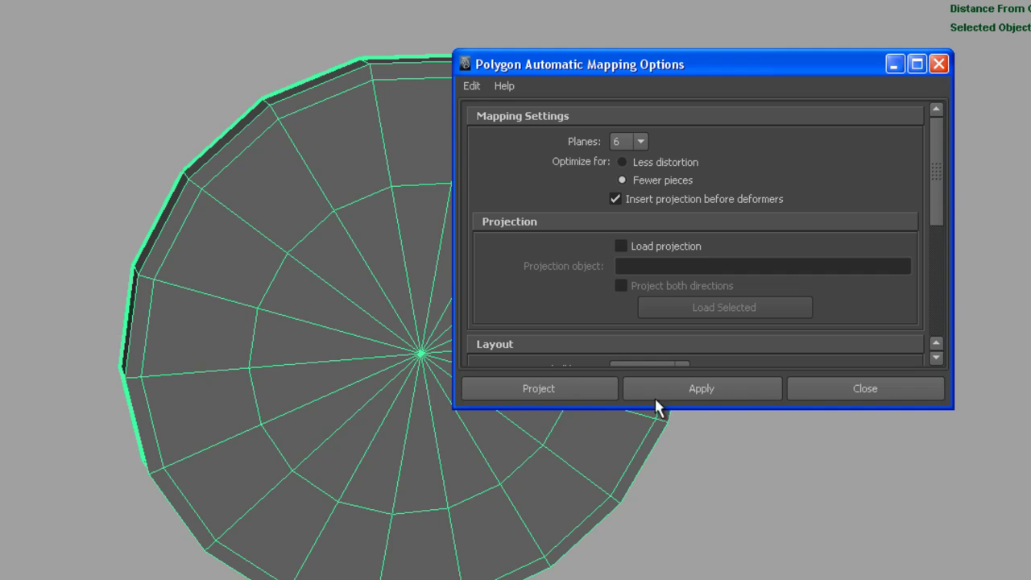
{"action": "left_click", "coordinate": [702, 388]}
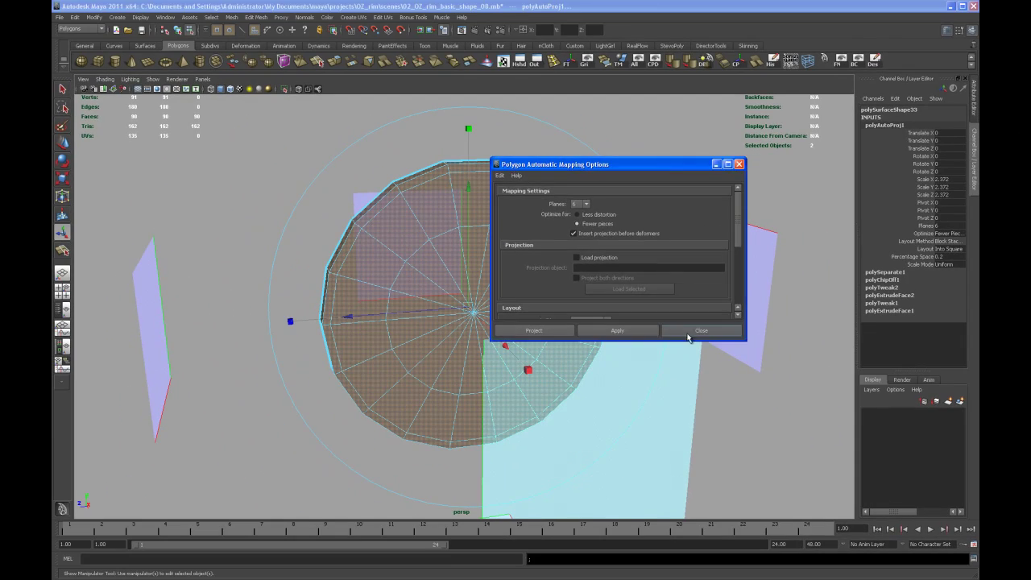
{"action": "left_click", "coordinate": [866, 389]}
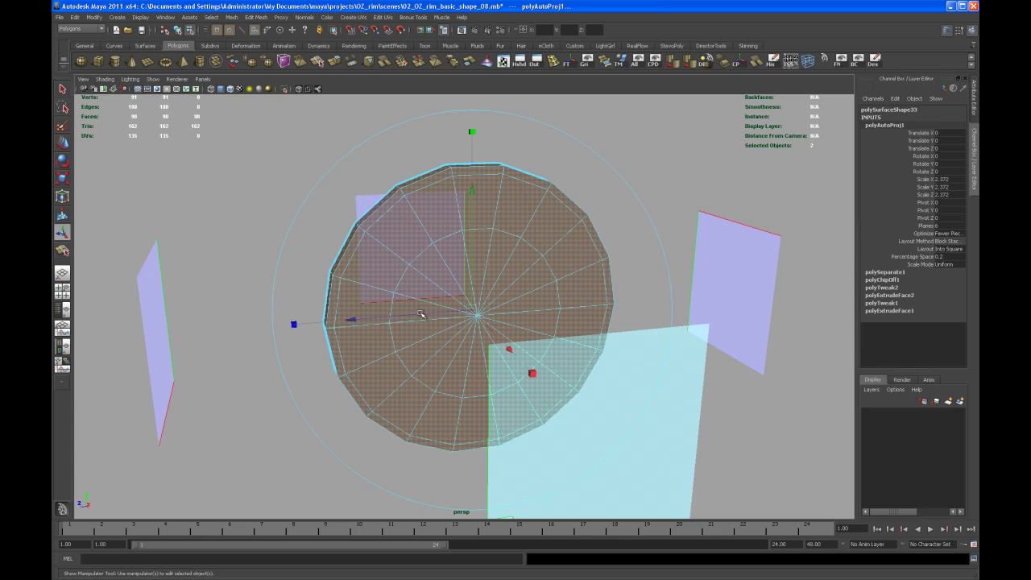
- Return the cap disc to object mode and open the UV Texture Editor
{"action": "key", "text": "q"}
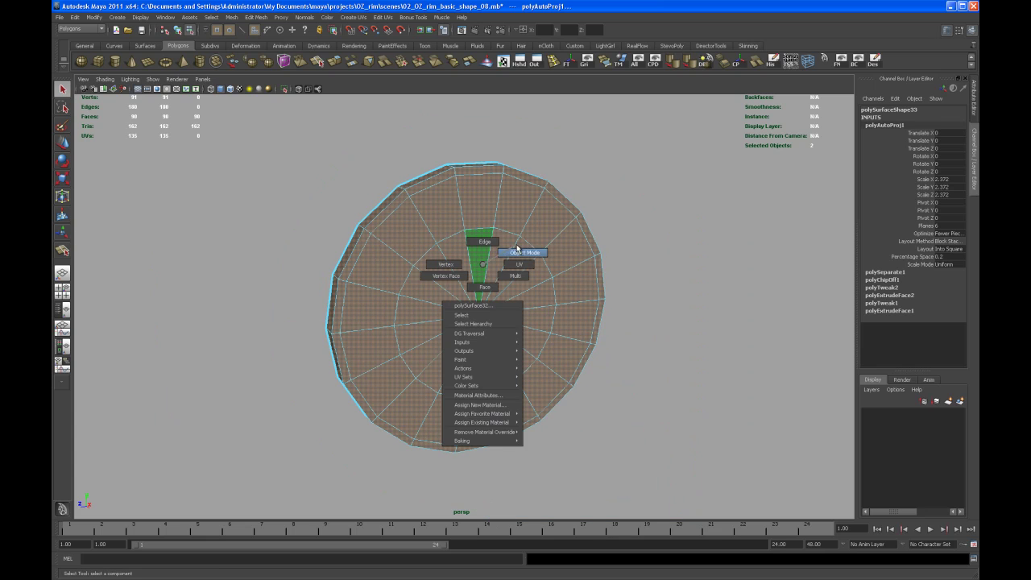
{"action": "key", "text": "F8"}
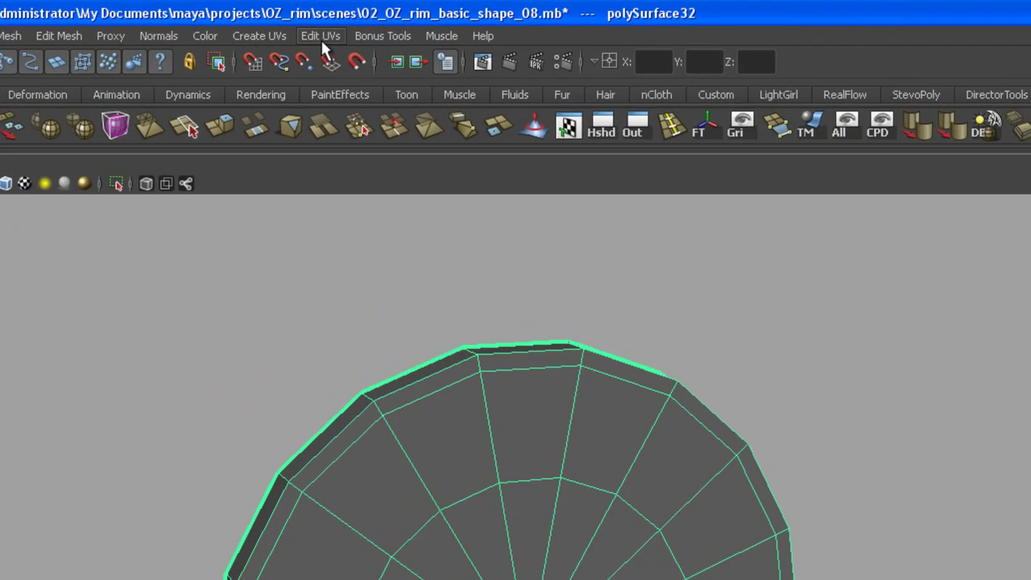
{"action": "left_click", "coordinate": [321, 39]}
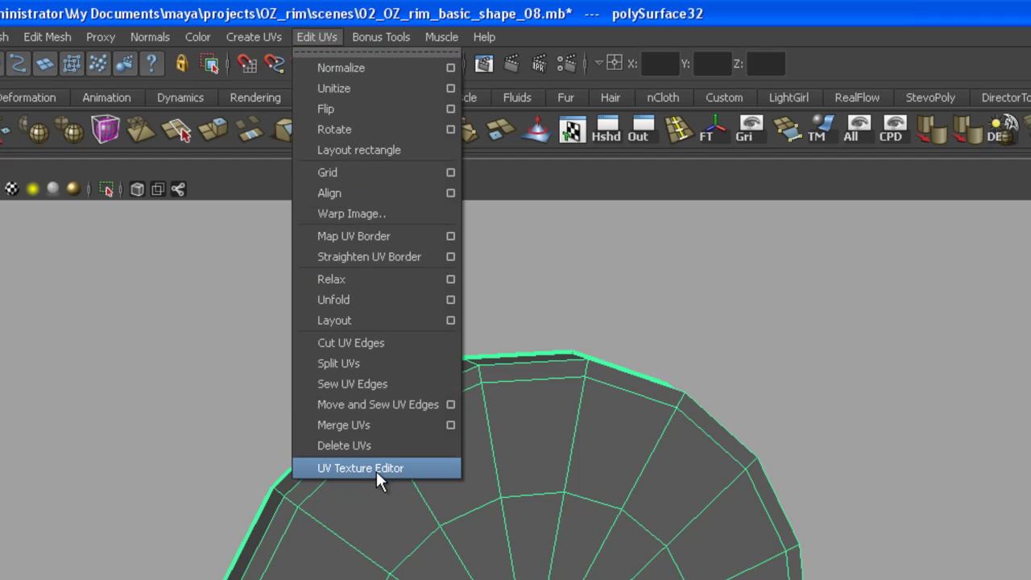
{"action": "left_click", "coordinate": [328, 468]}
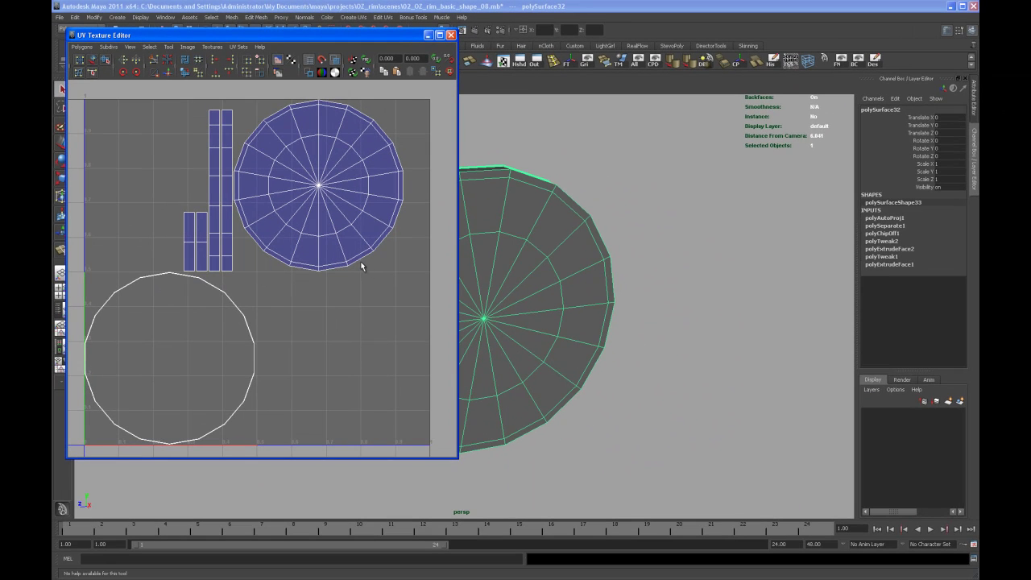
- Select the band of side faces around the cap disc's outer edge to locate their UV pieces
{"action": "mouse_move", "coordinate": [361, 266]}
{"action": "middle_mouse_down", "text": "alt"}
{"action": "mouse_move", "coordinate": [359, 285]}
{"action": "mouse_move", "coordinate": [358, 245]}
{"action": "middle_mouse_up", "text": "alt"}
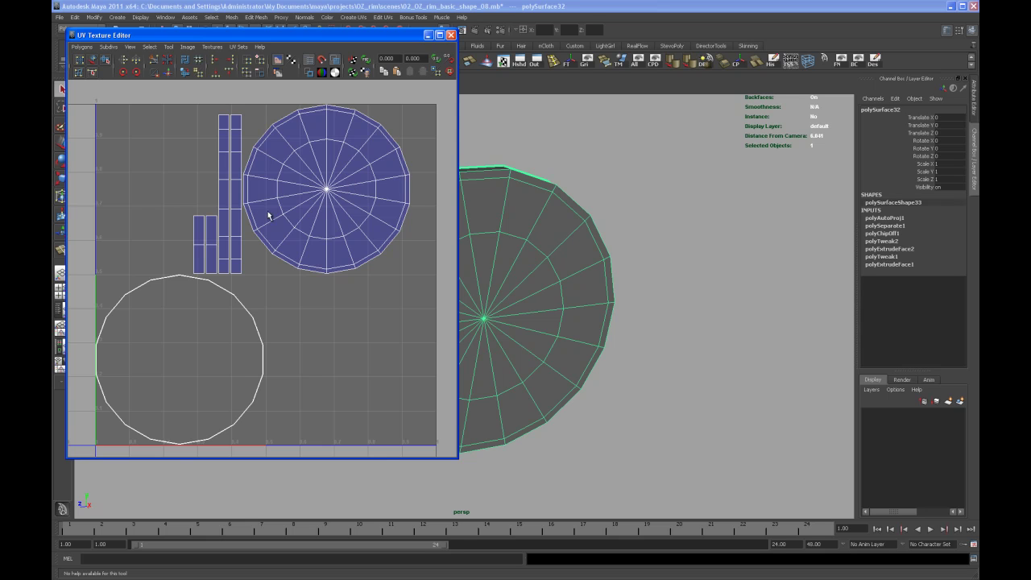
{"action": "middle_click_drag", "start_coordinate": [260, 212], "coordinate": [319, 224], "text": "alt"}
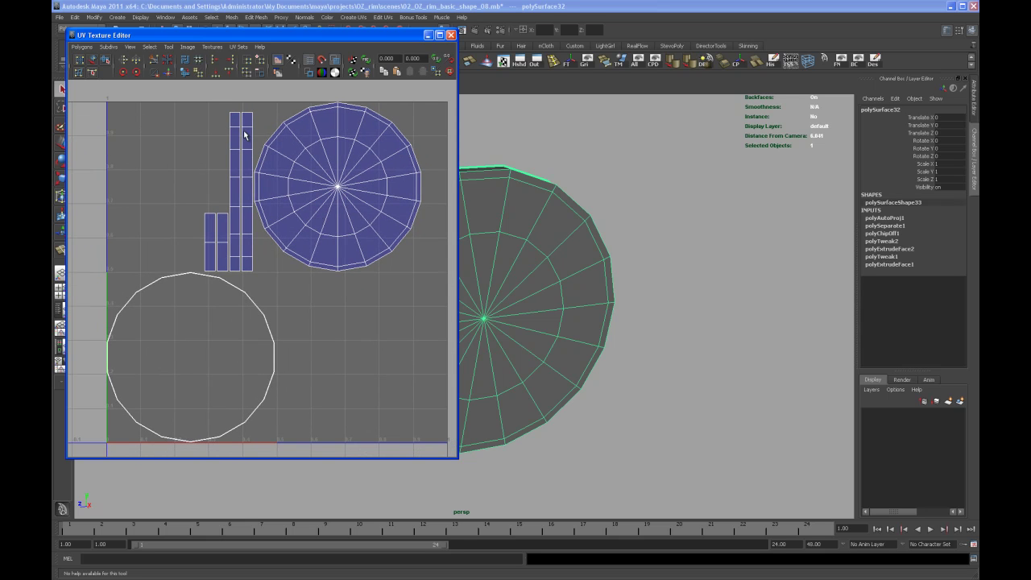
{"action": "left_click_drag", "start_coordinate": [486, 176], "coordinate": [506, 231], "text": "alt"}
{"action": "right_click_drag", "start_coordinate": [519, 210], "coordinate": [537, 195]}
{"action": "left_click_drag", "start_coordinate": [526, 220], "coordinate": [495, 240], "text": "alt"}
{"action": "right_click_drag", "start_coordinate": [518, 223], "coordinate": [522, 232]}
{"action": "left_click", "coordinate": [543, 240]}
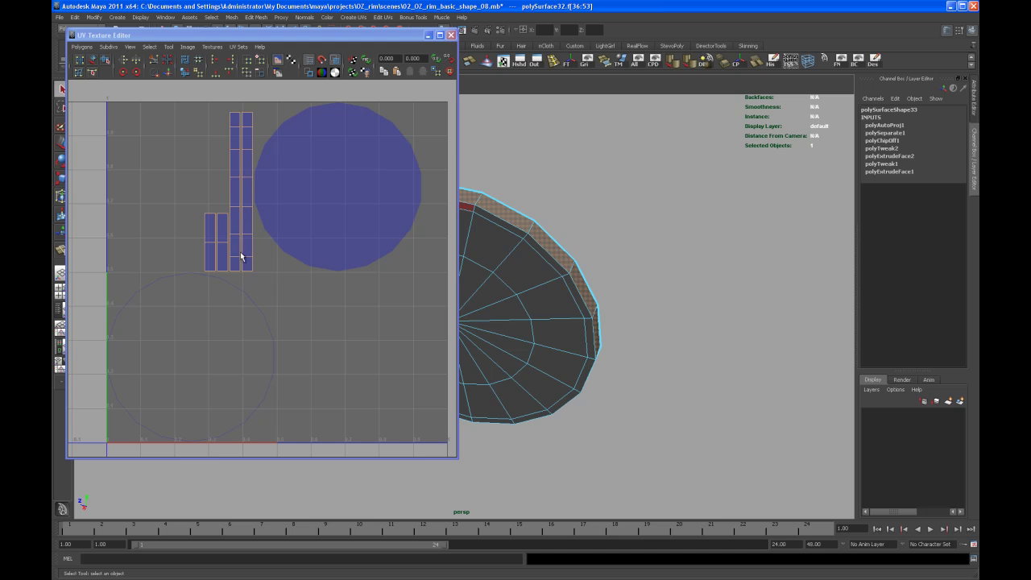
- Clear the side-face selection, turn the cap disc in the viewport and maximize the UV Texture Editor
{"action": "left_click", "coordinate": [568, 207]}
{"action": "left_click_drag", "start_coordinate": [562, 211], "coordinate": [547, 271], "text": "alt"}
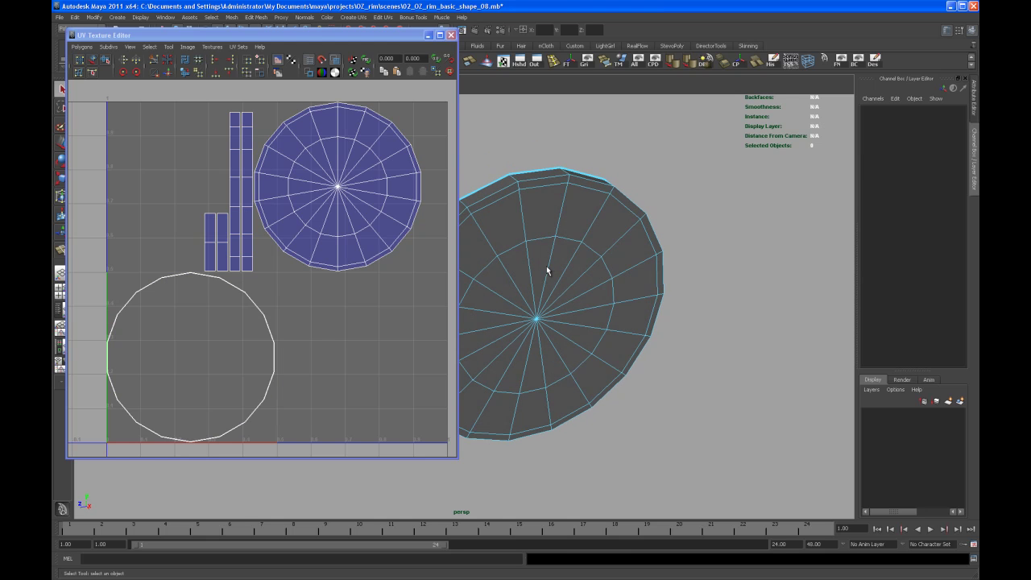
{"action": "left_click", "coordinate": [440, 35]}
{"action": "middle_click_drag", "start_coordinate": [570, 280], "coordinate": [565, 337], "text": "alt"}
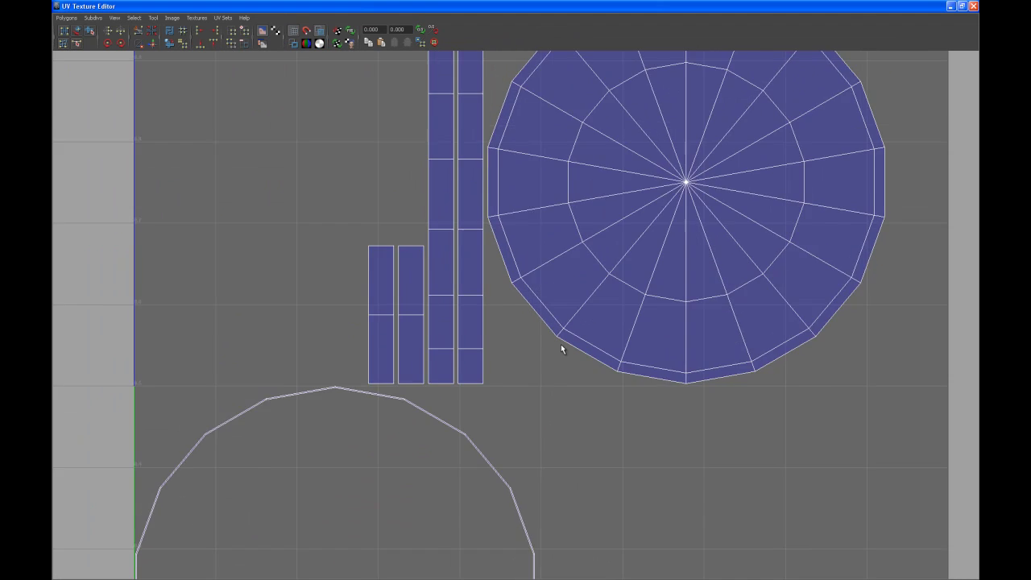
{"action": "right_click_drag", "start_coordinate": [565, 337], "coordinate": [429, 282], "text": "alt"}
{"action": "mouse_move", "coordinate": [474, 304]}
{"action": "middle_mouse_down", "text": "alt"}
{"action": "mouse_move", "coordinate": [493, 300]}
{"action": "mouse_move", "coordinate": [448, 257]}
{"action": "mouse_move", "coordinate": [485, 303]}
{"action": "middle_mouse_up", "text": "alt"}
- Switch to UV selection, select the filled disc's whole UV shell and move it over the hollow circle shell
{"action": "right_click_drag", "start_coordinate": [618, 231], "coordinate": [672, 211]}
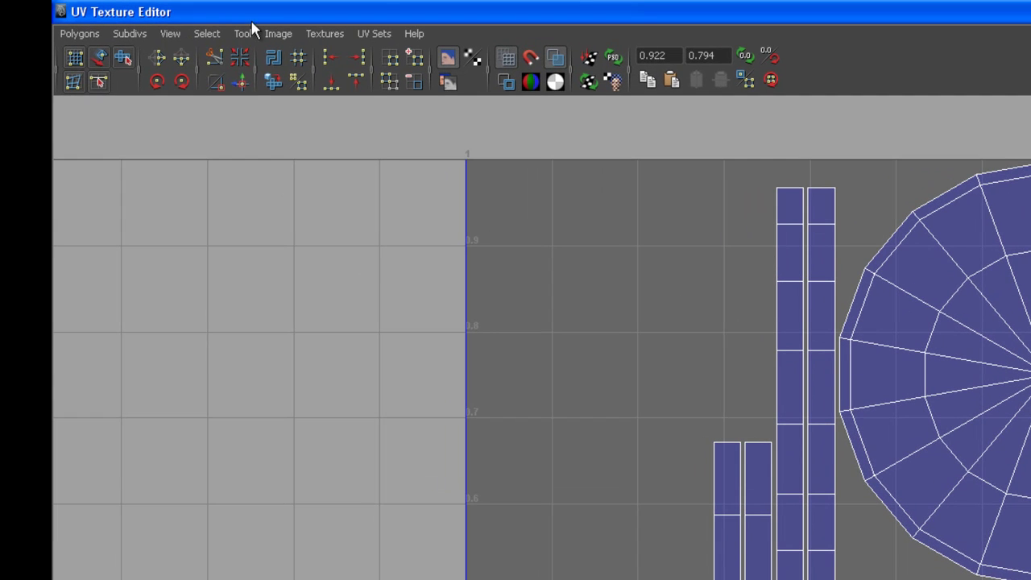
{"action": "left_click", "coordinate": [138, 17]}
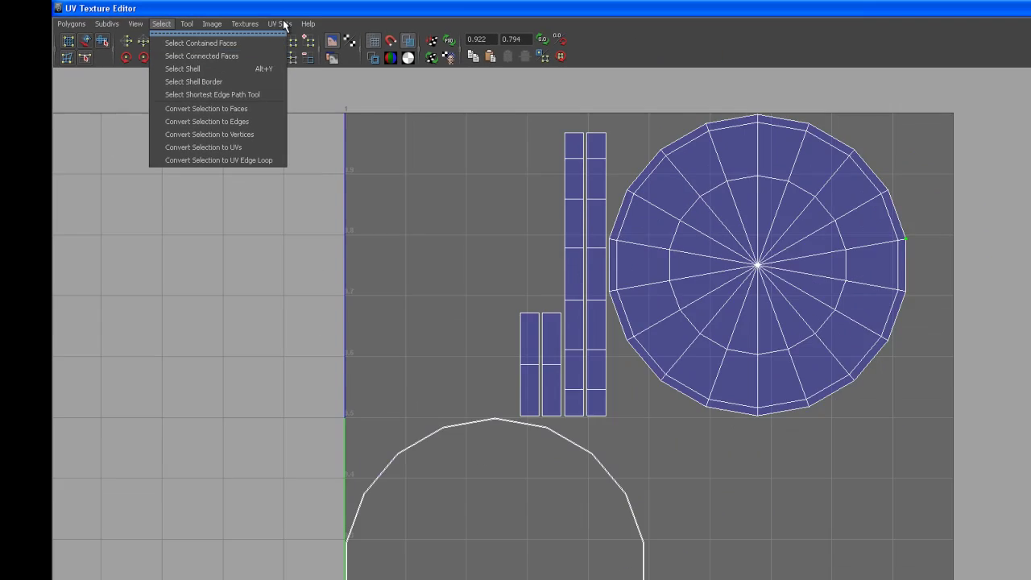
{"action": "left_click", "coordinate": [407, 21]}
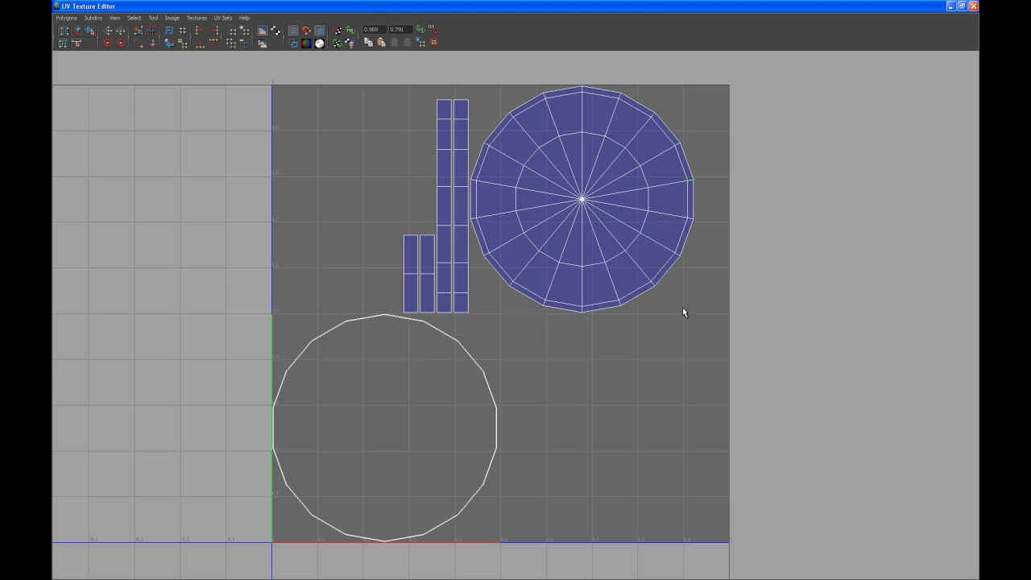
{"action": "left_click", "coordinate": [581, 200]}
{"action": "key", "text": "w"}
{"action": "left_click_drag", "start_coordinate": [581, 199], "coordinate": [396, 421]}
{"action": "middle_click_drag", "start_coordinate": [396, 421], "coordinate": [514, 315], "text": "alt"}
{"action": "right_click_drag", "start_coordinate": [513, 315], "coordinate": [551, 359], "text": "alt"}
{"action": "middle_click_drag", "start_coordinate": [533, 315], "coordinate": [531, 345], "text": "alt"}
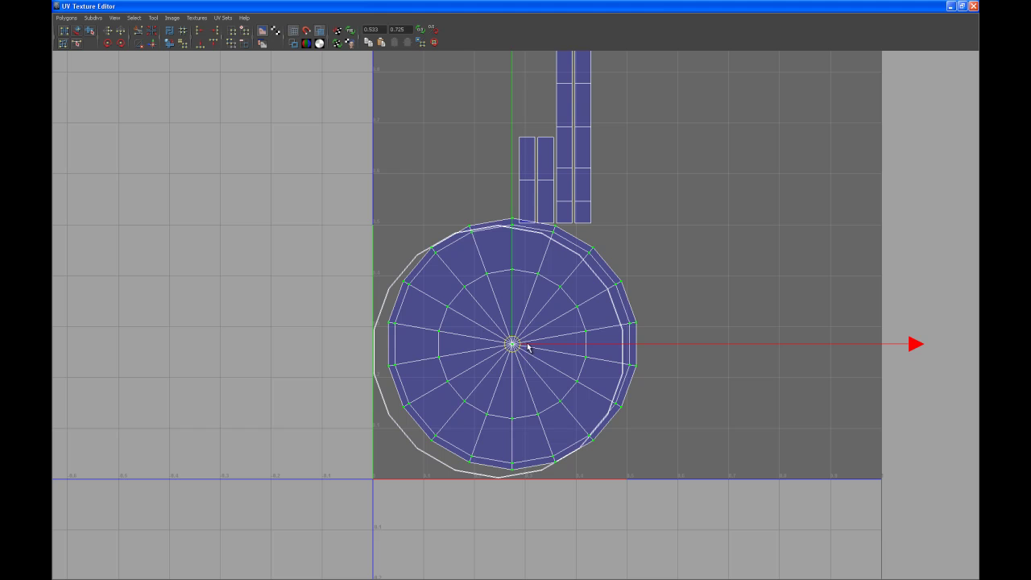
- Move the filled disc shell up and right toward the middle of the UV square
{"action": "left_click_drag", "start_coordinate": [507, 343], "coordinate": [635, 250]}
{"action": "middle_click_drag", "start_coordinate": [635, 250], "coordinate": [529, 330], "text": "alt"}
{"action": "left_click_drag", "start_coordinate": [529, 337], "coordinate": [536, 324]}
{"action": "middle_click_drag", "start_coordinate": [519, 357], "coordinate": [530, 324], "text": "alt"}
{"action": "middle_click_drag", "start_coordinate": [486, 123], "coordinate": [469, 211], "text": "alt"}
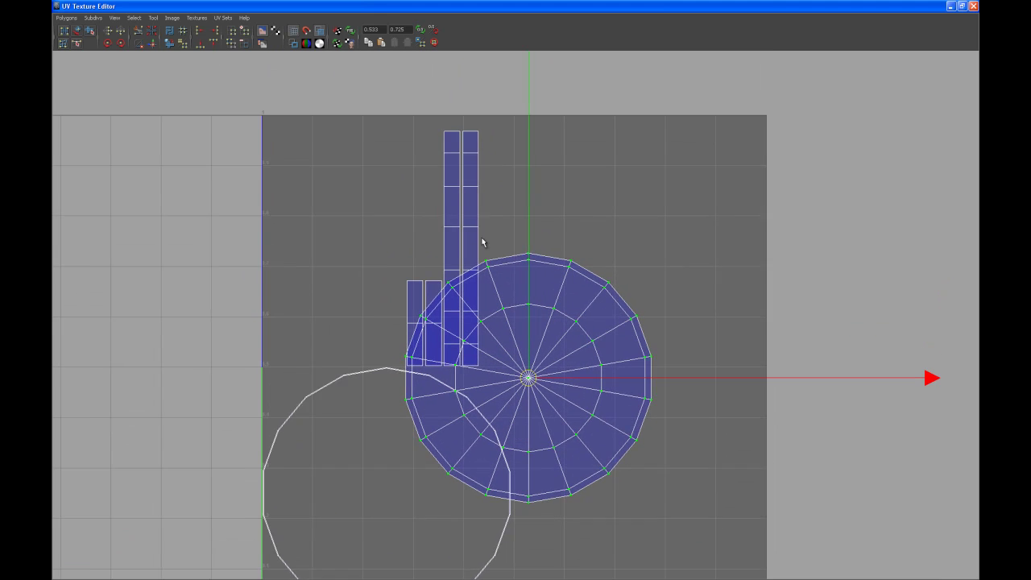
- Select the two long side-strip shells and move them outside the UV square, left of its upper half
{"action": "right_click_drag", "start_coordinate": [470, 212], "coordinate": [463, 150], "text": "alt"}
{"action": "left_click_drag", "start_coordinate": [495, 178], "coordinate": [496, 181]}
{"action": "right_click_drag", "start_coordinate": [496, 181], "coordinate": [497, 217], "text": "ctrl"}
{"action": "left_click_drag", "start_coordinate": [468, 255], "coordinate": [185, 213]}
- Select the two short side-strip shells and move them outside the UV square, just below the long strips
{"action": "left_click_drag", "start_coordinate": [426, 280], "coordinate": [427, 284]}
{"action": "right_click_drag", "start_coordinate": [433, 293], "coordinate": [432, 300], "text": "ctrl"}
{"action": "left_click_drag", "start_coordinate": [433, 322], "coordinate": [183, 369]}
{"action": "middle_click_drag", "start_coordinate": [236, 417], "coordinate": [246, 354], "text": "alt"}
{"action": "right_click_drag", "start_coordinate": [298, 375], "coordinate": [337, 365], "text": "alt"}
- Select the hollow circle's whole UV shell and move it up toward the middle of the UV square
{"action": "left_click", "coordinate": [367, 260]}
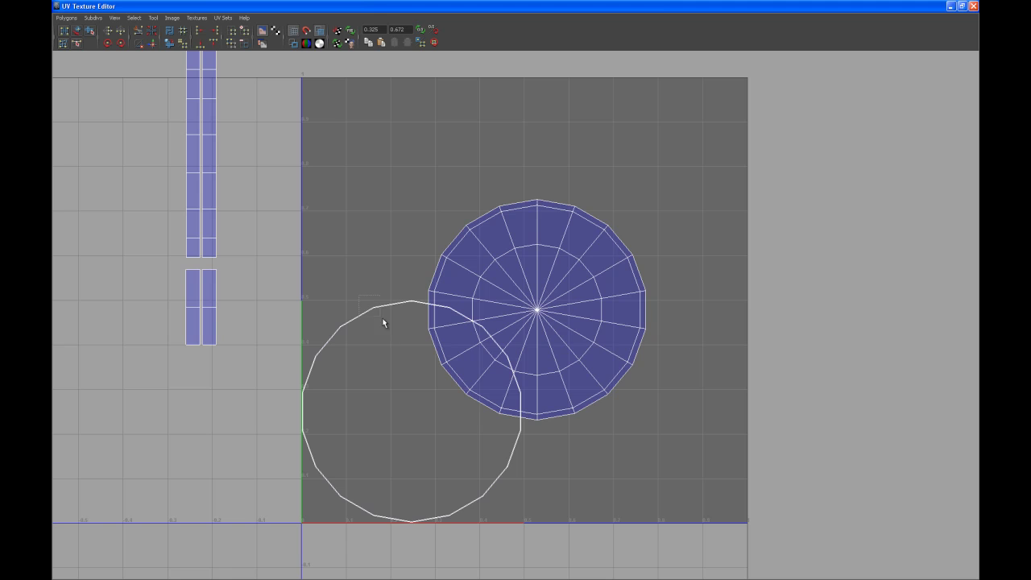
{"action": "left_click_drag", "start_coordinate": [391, 335], "coordinate": [398, 350]}
{"action": "right_click_drag", "start_coordinate": [398, 357], "coordinate": [411, 371], "text": "ctrl"}
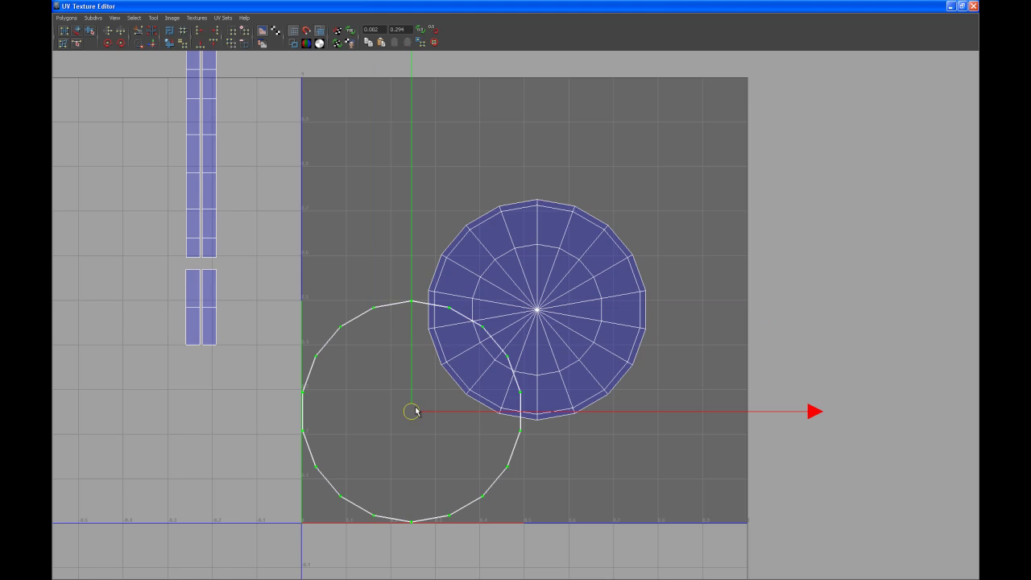
{"action": "left_click_drag", "start_coordinate": [412, 412], "coordinate": [569, 293]}
- Scale the hollow circle shell up to about 0.84 of the UV square's width and centre it in the square
{"action": "key", "text": "r"}
{"action": "middle_click_drag", "start_coordinate": [503, 352], "coordinate": [504, 326], "text": "alt"}
{"action": "right_click_drag", "start_coordinate": [504, 325], "coordinate": [493, 324], "text": "alt"}
{"action": "middle_click_drag", "start_coordinate": [493, 323], "coordinate": [489, 350], "text": "alt"}
{"action": "key", "text": "w"}
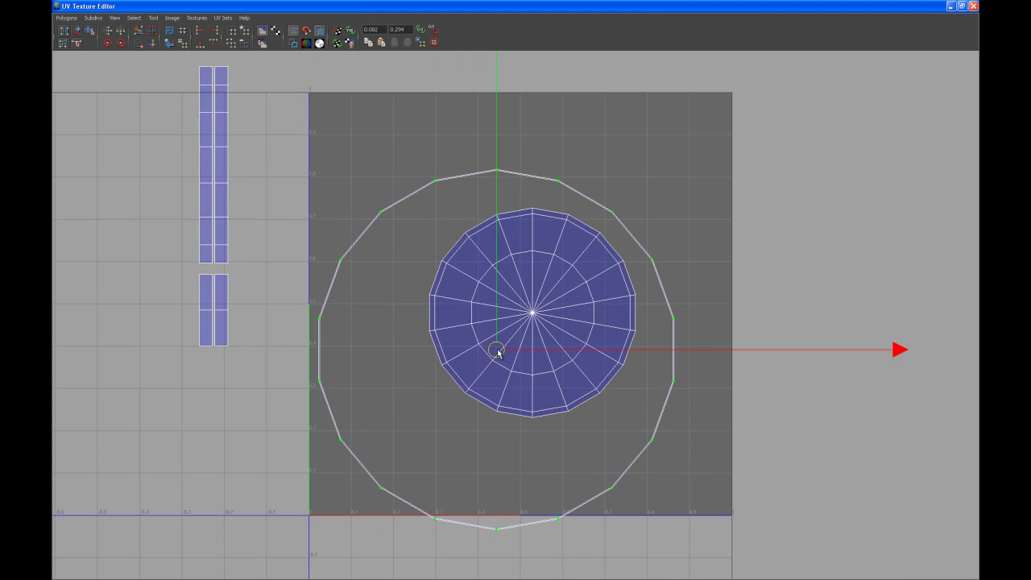
{"action": "left_click_drag", "start_coordinate": [497, 353], "coordinate": [522, 325]}
{"action": "scroll", "coordinate": [522, 329], "scroll_direction": "up", "scroll_amount": 1}
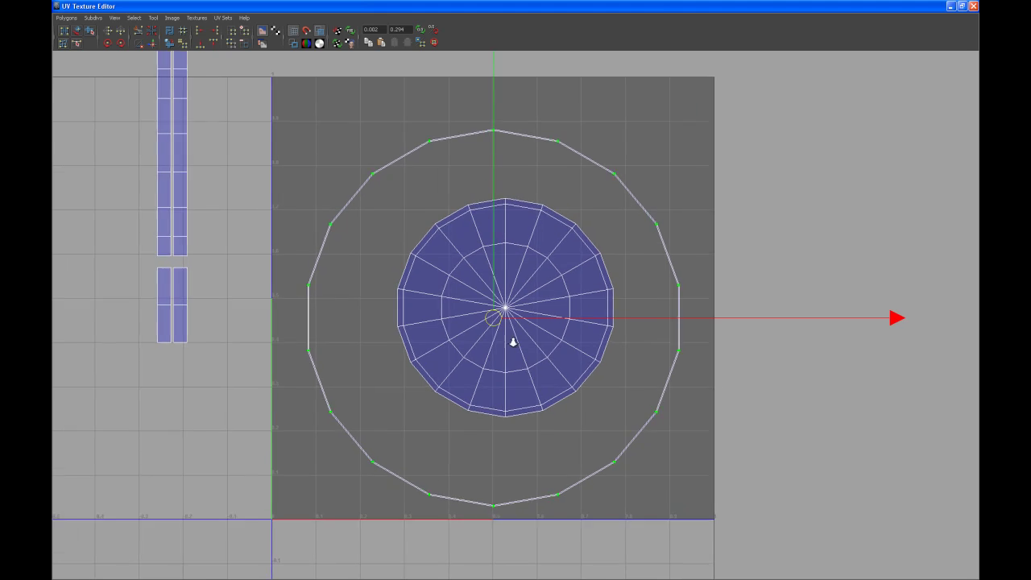
- Scale the hollow circle shell up further to about 0.88 of the UV square's width, then clear the selection
{"action": "key", "text": "r"}
{"action": "left_click_drag", "start_coordinate": [497, 322], "coordinate": [515, 305]}
{"action": "middle_click_drag", "start_coordinate": [500, 312], "coordinate": [496, 303], "text": "alt"}
{"action": "right_click_drag", "start_coordinate": [496, 303], "coordinate": [493, 307], "text": "alt"}
{"action": "mouse_move", "coordinate": [492, 307]}
{"action": "middle_mouse_down", "text": "alt"}
{"action": "mouse_move", "coordinate": [490, 334]}
{"action": "mouse_move", "coordinate": [482, 316]}
{"action": "middle_mouse_up", "text": "alt"}
{"action": "left_click", "coordinate": [644, 165]}
{"action": "middle_click_drag", "start_coordinate": [617, 170], "coordinate": [629, 197], "text": "alt"}
{"action": "middle_click_drag", "start_coordinate": [536, 240], "coordinate": [529, 203], "text": "alt"}
{"action": "right_click_drag", "start_coordinate": [528, 203], "coordinate": [502, 203], "text": "alt"}
{"action": "middle_click_drag", "start_coordinate": [503, 204], "coordinate": [501, 188], "text": "alt"}
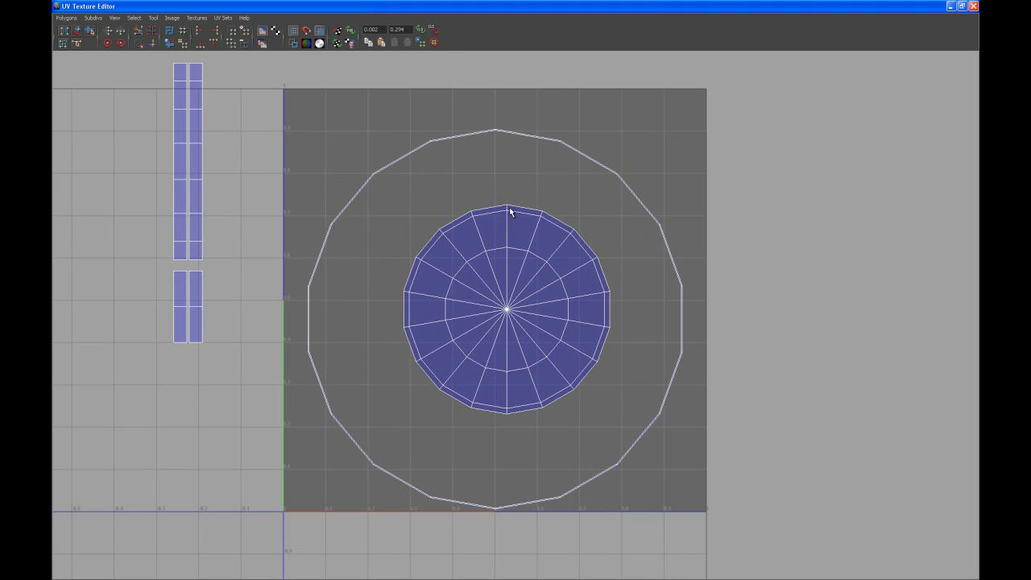
- Select the right-hand long strip shell and move it into the upper-left corner of the UV square
{"action": "left_click", "coordinate": [201, 61]}
{"action": "right_click_drag", "start_coordinate": [287, 144], "coordinate": [324, 187], "text": "ctrl"}
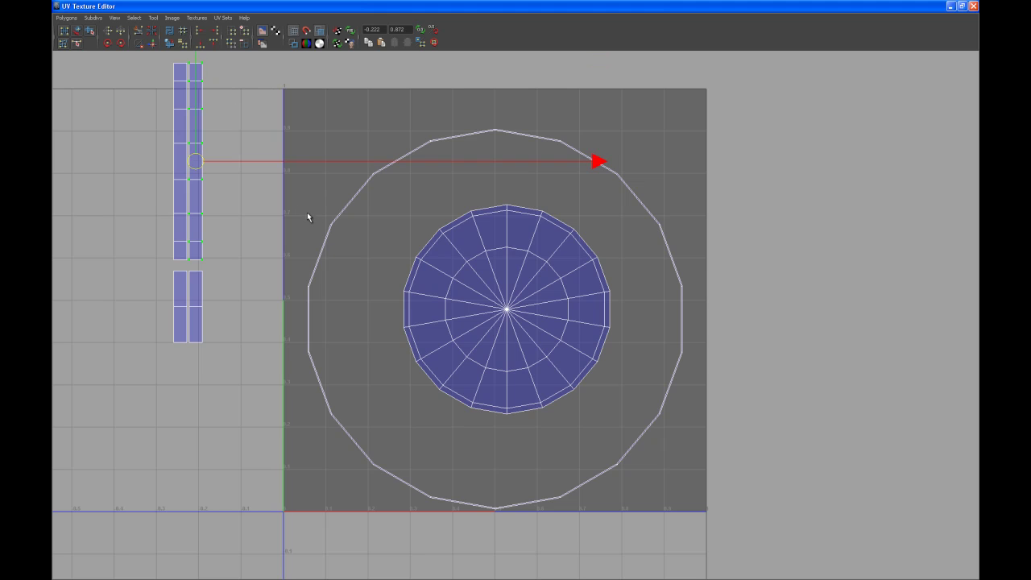
{"action": "left_click_drag", "start_coordinate": [196, 166], "coordinate": [290, 194]}
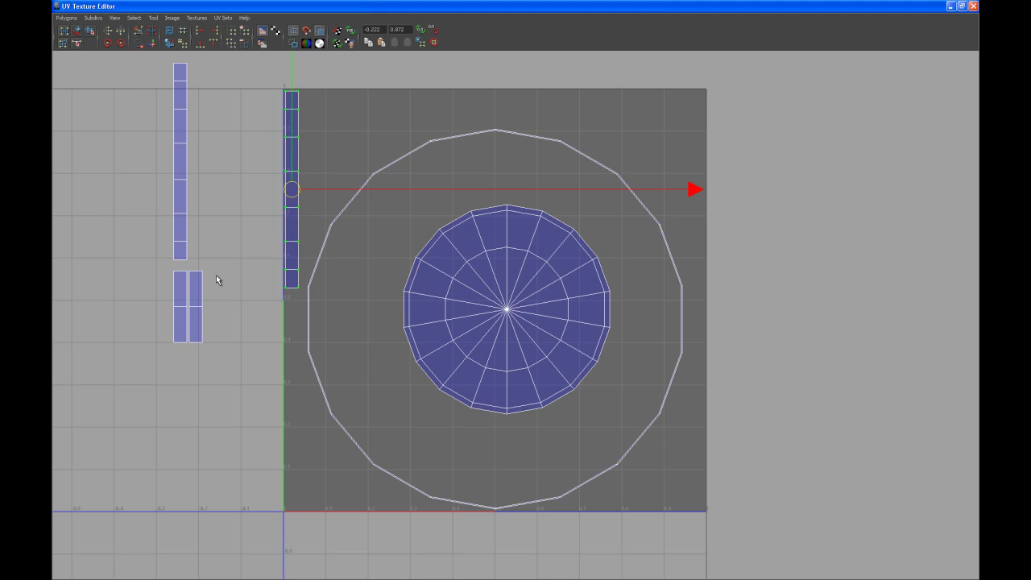
- Select the remaining long strip shell, rotate it 90° clockwise and move it to the right side of the UV square
{"action": "left_click_drag", "start_coordinate": [180, 58], "coordinate": [207, 91]}
{"action": "key", "text": "r"}
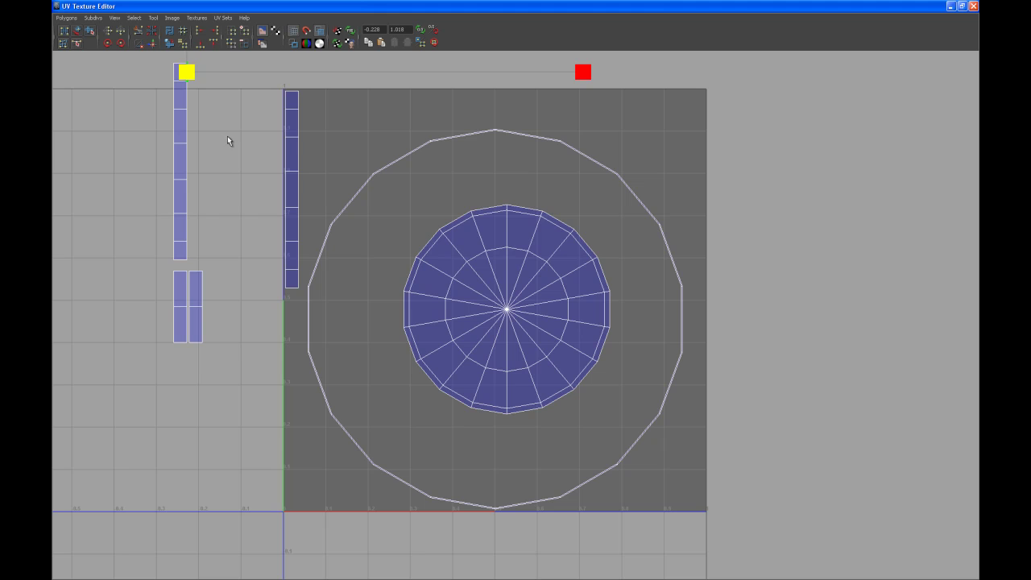
{"action": "key", "text": "g"}
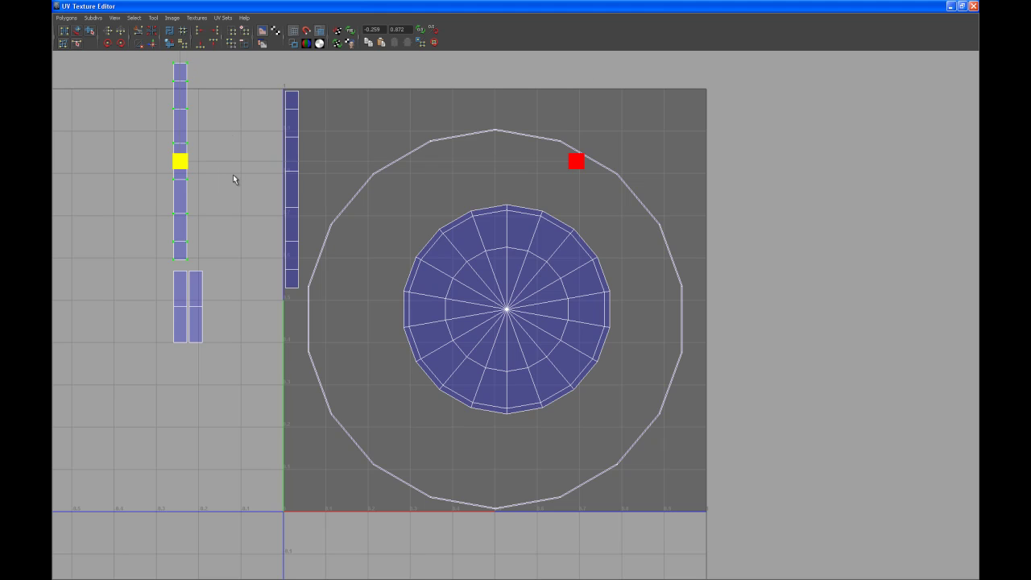
{"action": "left_click", "coordinate": [122, 44]}
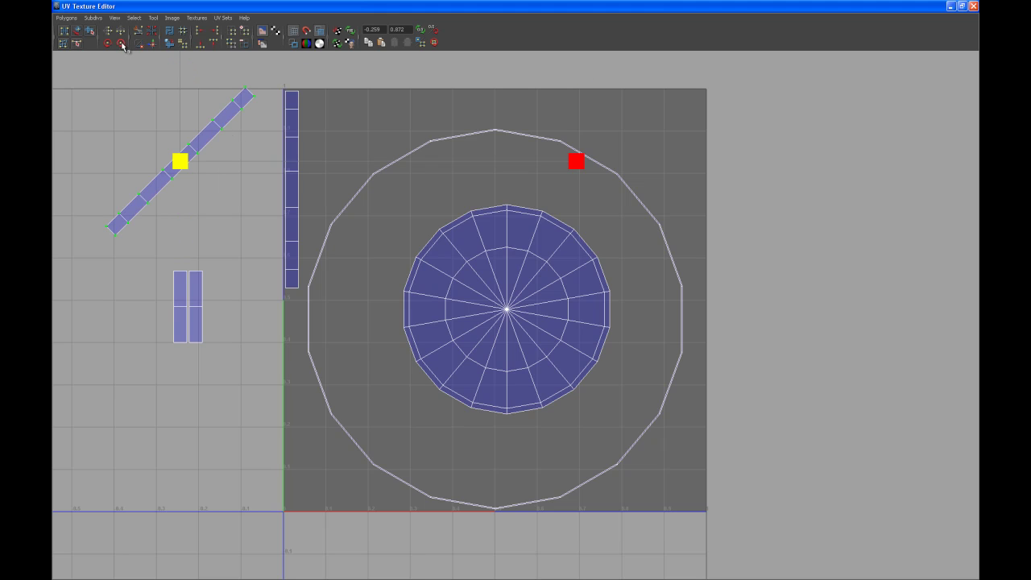
{"action": "left_click", "coordinate": [122, 43]}
{"action": "key", "text": "w"}
{"action": "left_click_drag", "start_coordinate": [186, 167], "coordinate": [677, 331]}
- Rotate the long strip shell 90° counterclockwise to vertical and move it into the UV square's lower-right corner
{"action": "left_click", "coordinate": [107, 43]}
{"action": "left_click", "coordinate": [107, 42]}
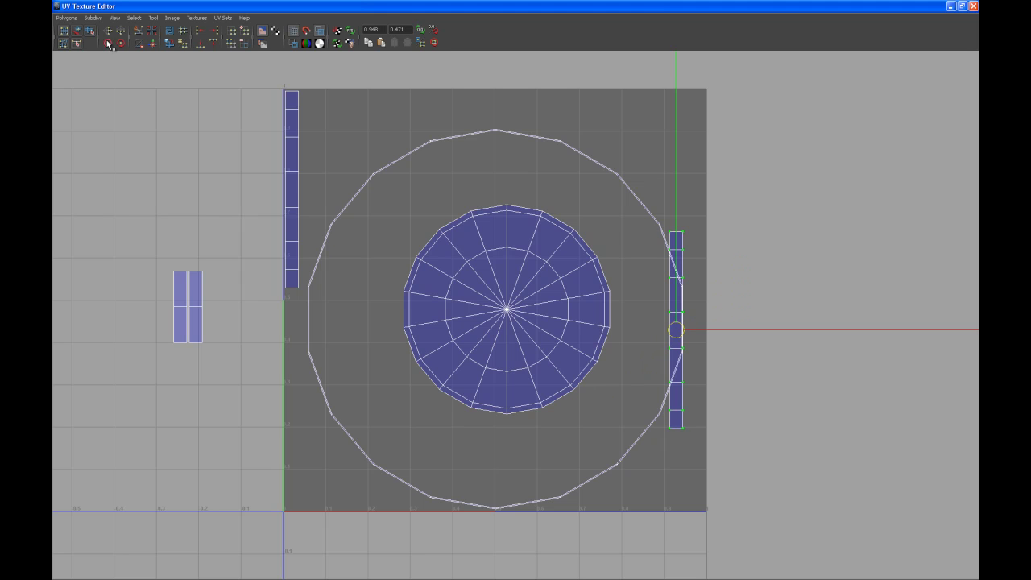
{"action": "left_click_drag", "start_coordinate": [677, 337], "coordinate": [700, 414]}
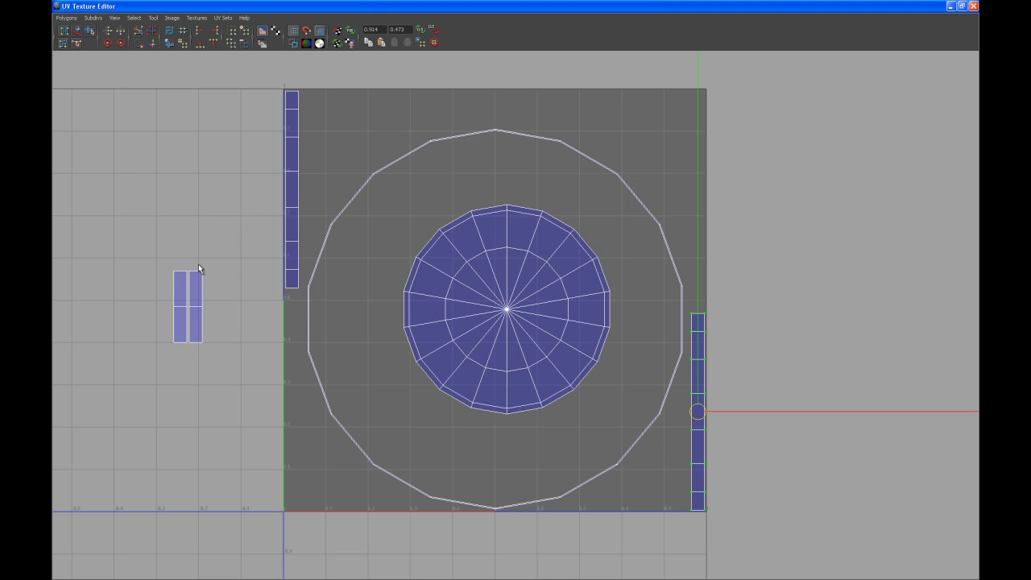
- Place one short strip shell in the lower-left corner of the UV square and the other in the upper-right corner
{"action": "left_click_drag", "start_coordinate": [199, 264], "coordinate": [292, 481]}
{"action": "key", "text": "g"}
{"action": "left_click_drag", "start_coordinate": [179, 266], "coordinate": [698, 125]}
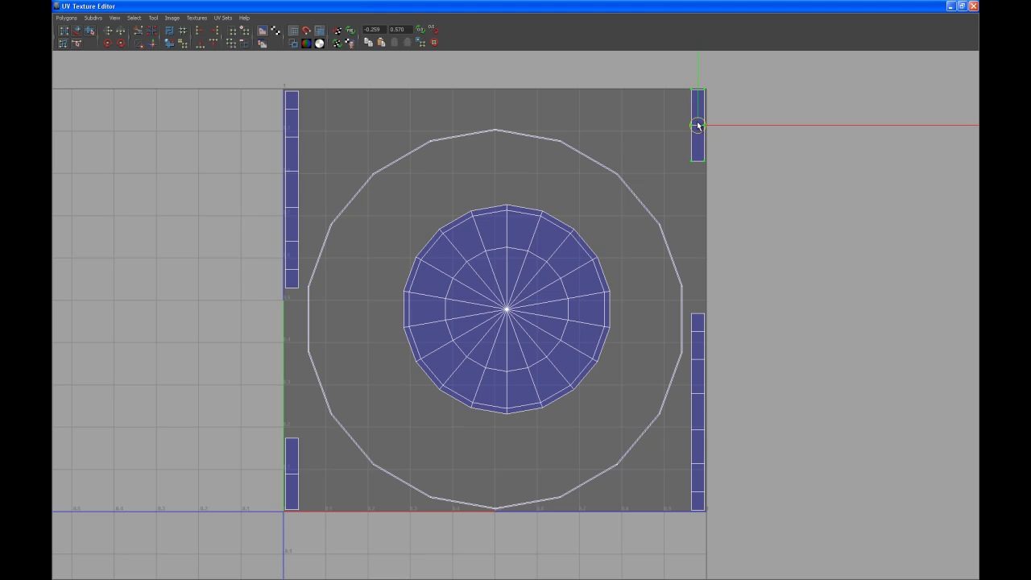
- Select the hollow circle shell, enlarge it to nearly fill the space between the strips and centre it in the UV square
{"action": "left_click", "coordinate": [560, 140]}
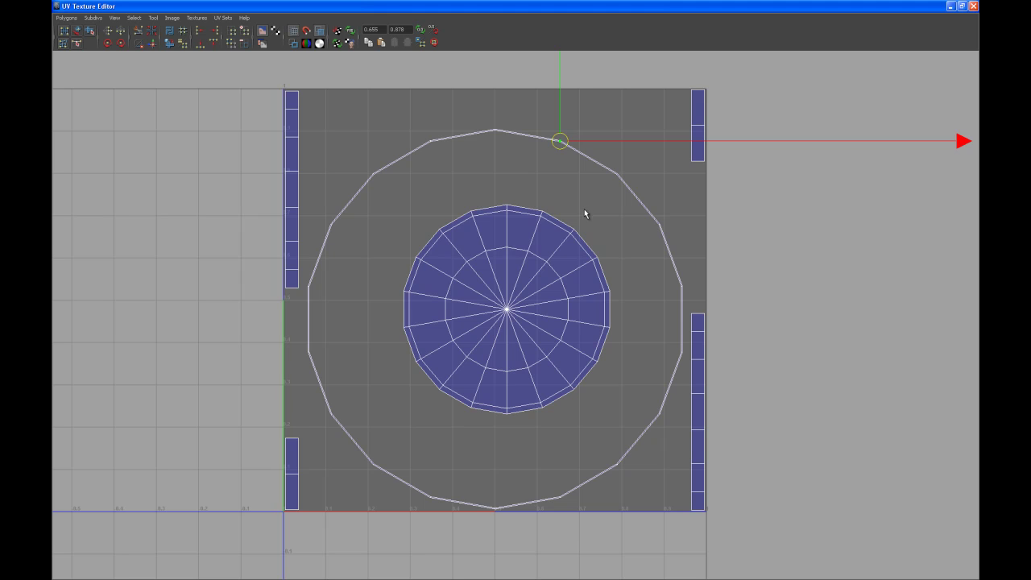
{"action": "right_click_drag", "start_coordinate": [580, 214], "coordinate": [513, 257], "text": "ctrl"}
{"action": "left_click_drag", "start_coordinate": [495, 318], "coordinate": [496, 296]}
{"action": "key", "text": "w"}
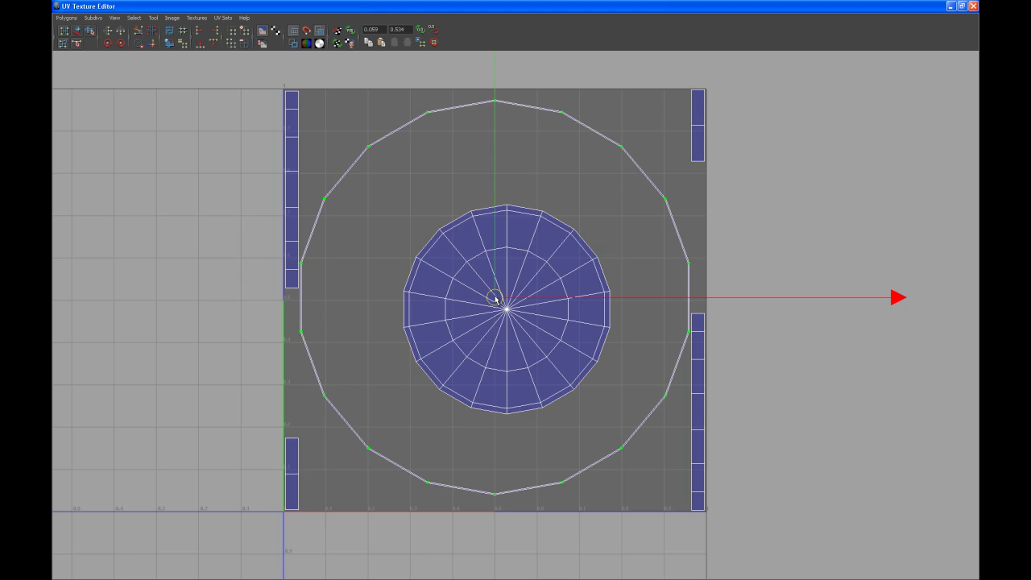
{"action": "left_click_drag", "start_coordinate": [496, 297], "coordinate": [495, 297]}
{"action": "middle_click_drag", "start_coordinate": [495, 297], "coordinate": [495, 280], "text": "alt"}
- Centre the filled disc shell on the hollow circle and scale it up to fit just inside the circle's outline
{"action": "left_click_drag", "start_coordinate": [561, 194], "coordinate": [575, 218]}
{"action": "key", "text": "g"}
{"action": "left_click_drag", "start_coordinate": [506, 292], "coordinate": [583, 250]}
{"action": "key", "text": "r"}
{"action": "key", "text": "w"}
{"action": "left_click_drag", "start_coordinate": [491, 295], "coordinate": [524, 271]}
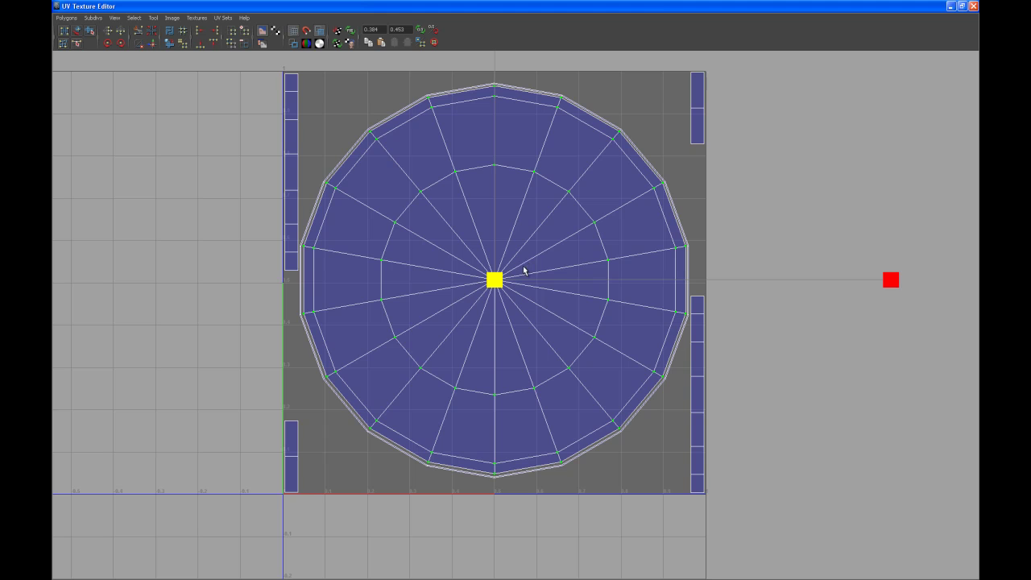
- Select the four UVs of the rightmost outer-rim segment on the disc shell
{"action": "right_click", "coordinate": [597, 224]}
{"action": "middle_click_drag", "start_coordinate": [621, 223], "coordinate": [520, 284], "text": "alt"}
{"action": "right_click_drag", "start_coordinate": [520, 284], "coordinate": [511, 337], "text": "alt"}
{"action": "middle_click_drag", "start_coordinate": [511, 337], "coordinate": [480, 316], "text": "alt"}
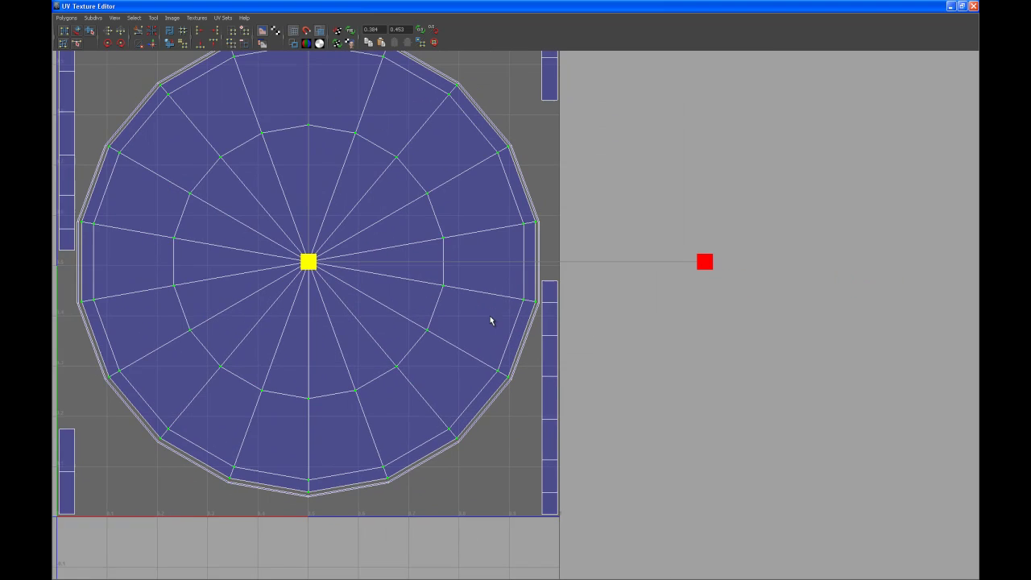
{"action": "right_click_drag", "start_coordinate": [480, 315], "coordinate": [501, 336], "text": "alt"}
{"action": "middle_click_drag", "start_coordinate": [501, 335], "coordinate": [511, 369], "text": "alt"}
{"action": "right_click_drag", "start_coordinate": [510, 370], "coordinate": [529, 344], "text": "alt"}
{"action": "left_click", "coordinate": [529, 328]}
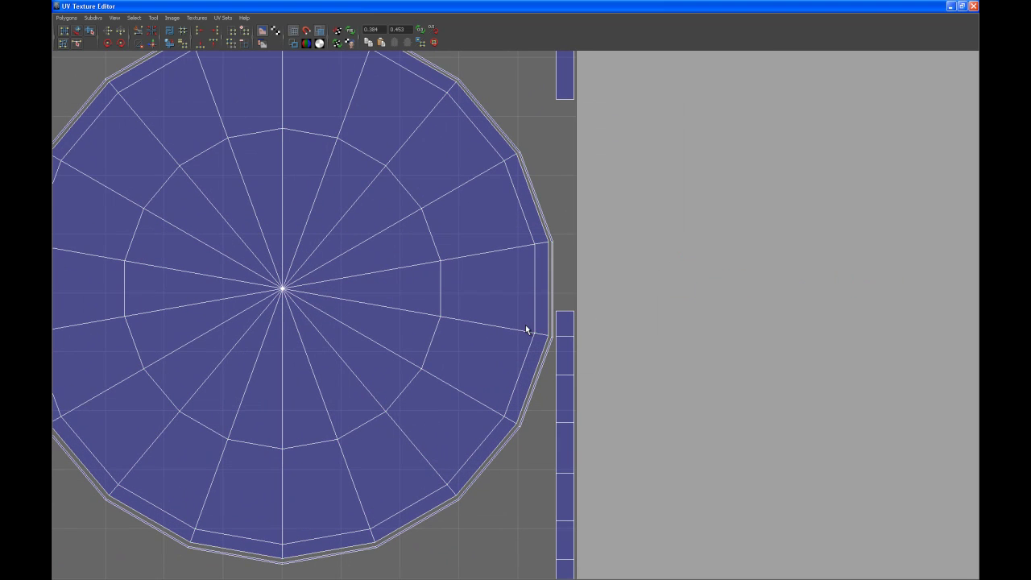
{"action": "left_click", "coordinate": [541, 333]}
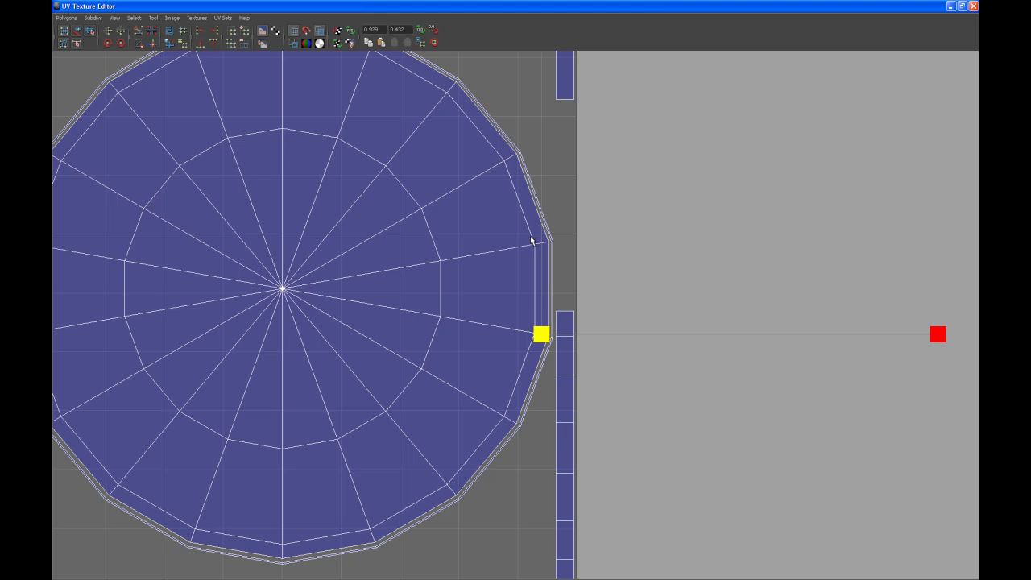
{"action": "key", "text": "q"}
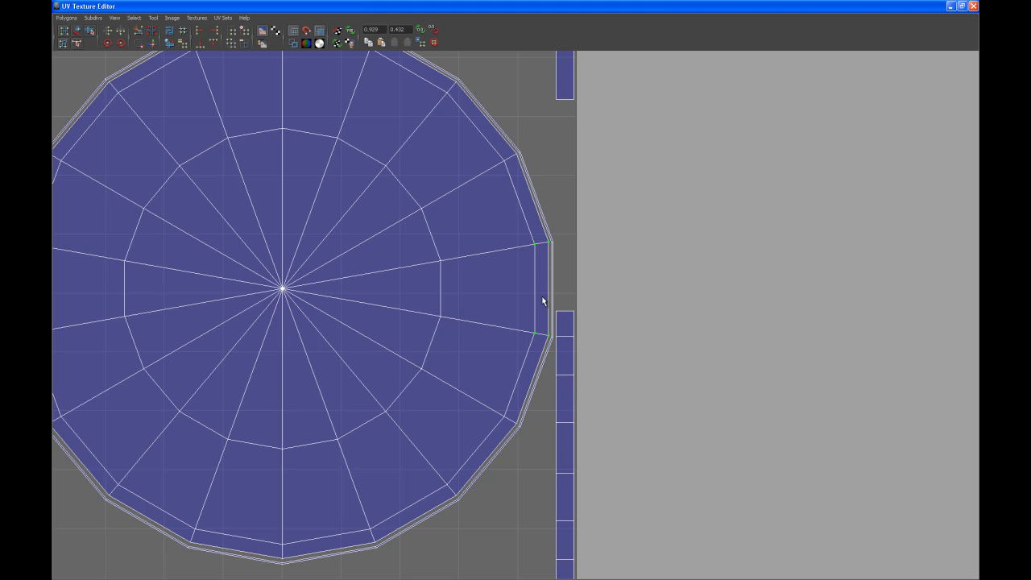
- Restore the UV Texture Editor beside the viewport and compare the selected rim-segment UVs with their position on the model
{"action": "left_click", "coordinate": [963, 7]}
{"action": "left_click_drag", "start_coordinate": [405, 36], "coordinate": [424, 50]}
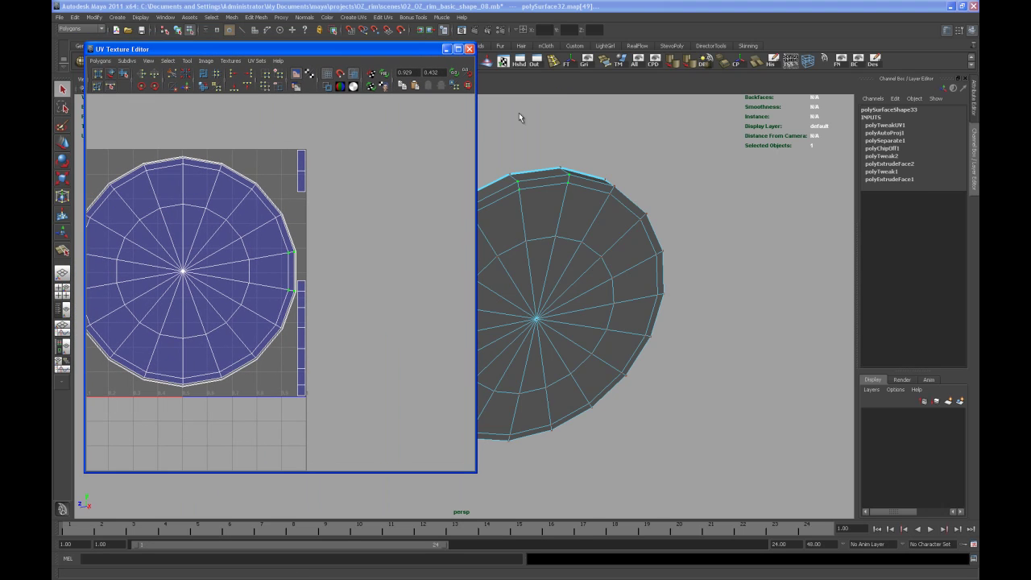
{"action": "left_click_drag", "start_coordinate": [627, 257], "coordinate": [598, 260], "text": "alt"}
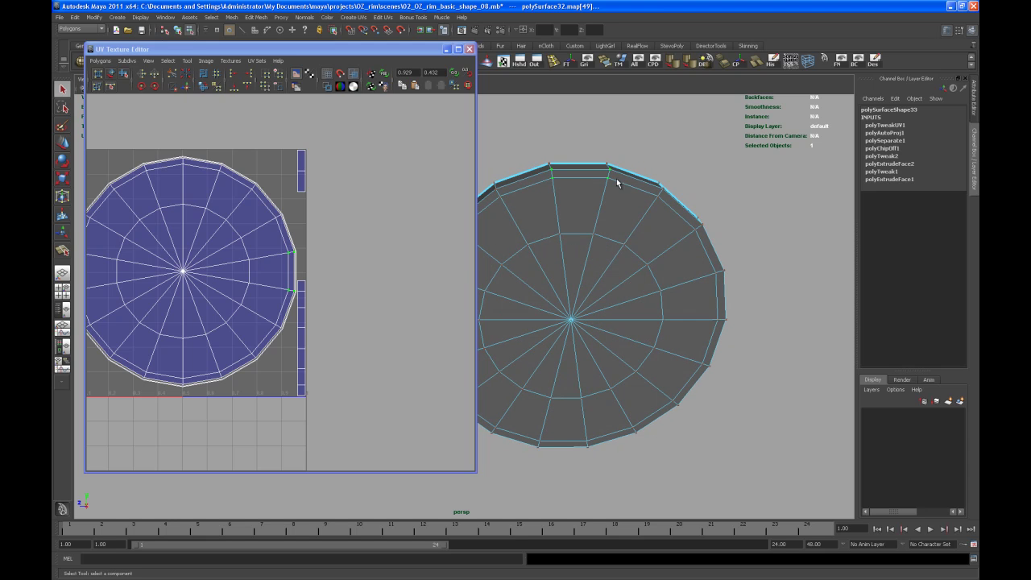
{"action": "right_click_drag", "start_coordinate": [260, 274], "coordinate": [379, 359], "text": "alt"}
{"action": "middle_click_drag", "start_coordinate": [283, 302], "coordinate": [269, 303], "text": "alt"}
{"action": "right_click_drag", "start_coordinate": [268, 303], "coordinate": [343, 361], "text": "alt"}
{"action": "middle_click_drag", "start_coordinate": [343, 361], "coordinate": [350, 356], "text": "alt"}
{"action": "right_click_drag", "start_coordinate": [270, 272], "coordinate": [290, 287], "text": "alt"}
{"action": "scroll", "coordinate": [290, 287], "scroll_direction": "up", "scroll_amount": 2}
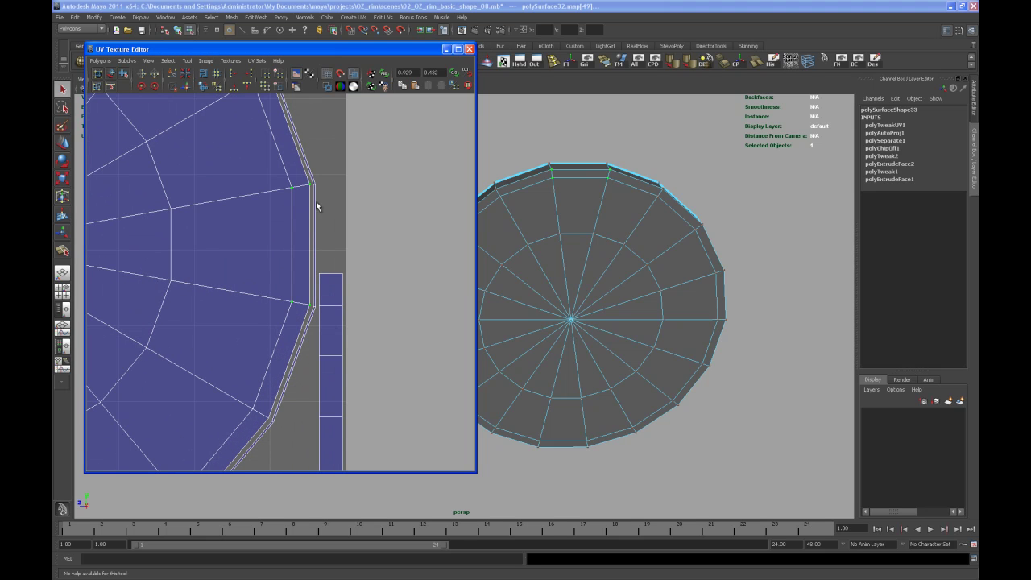
- Select the whole shells of both overlapping circles and rotate them 90° counterclockwise
{"action": "left_click", "coordinate": [314, 190]}
{"action": "scroll", "coordinate": [310, 224], "scroll_direction": "down", "scroll_amount": 5}
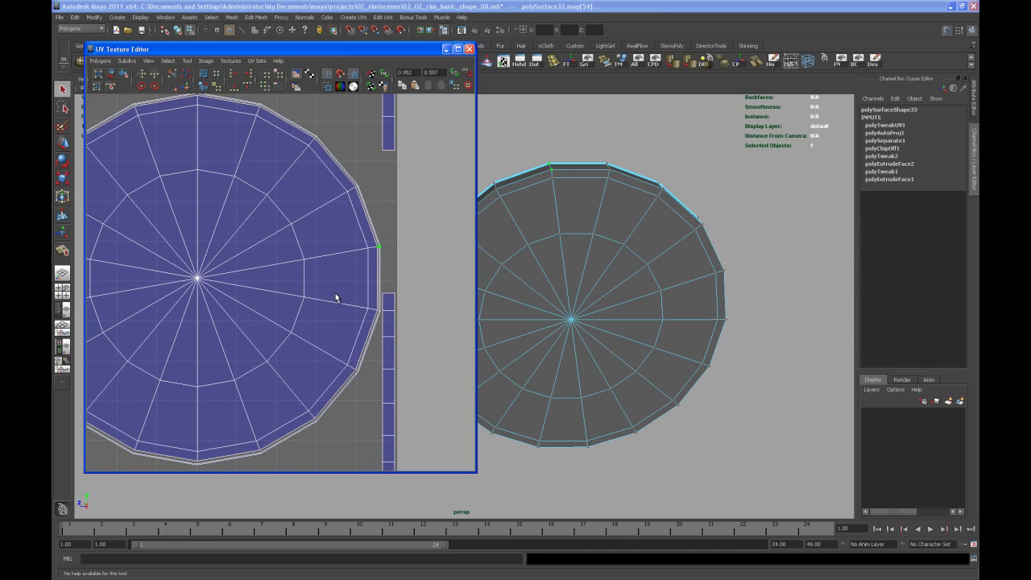
{"action": "right_click_drag", "start_coordinate": [337, 297], "coordinate": [249, 244], "text": "ctrl"}
{"action": "middle_click_drag", "start_coordinate": [249, 244], "coordinate": [265, 253], "text": "alt"}
{"action": "right_click_drag", "start_coordinate": [265, 253], "coordinate": [273, 262], "text": "alt"}
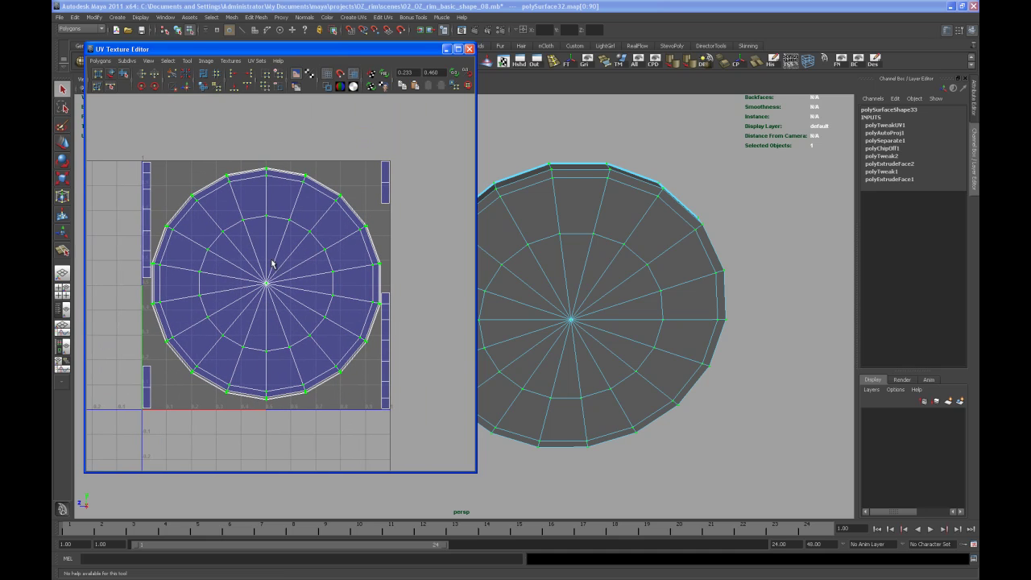
{"action": "left_click", "coordinate": [142, 86]}
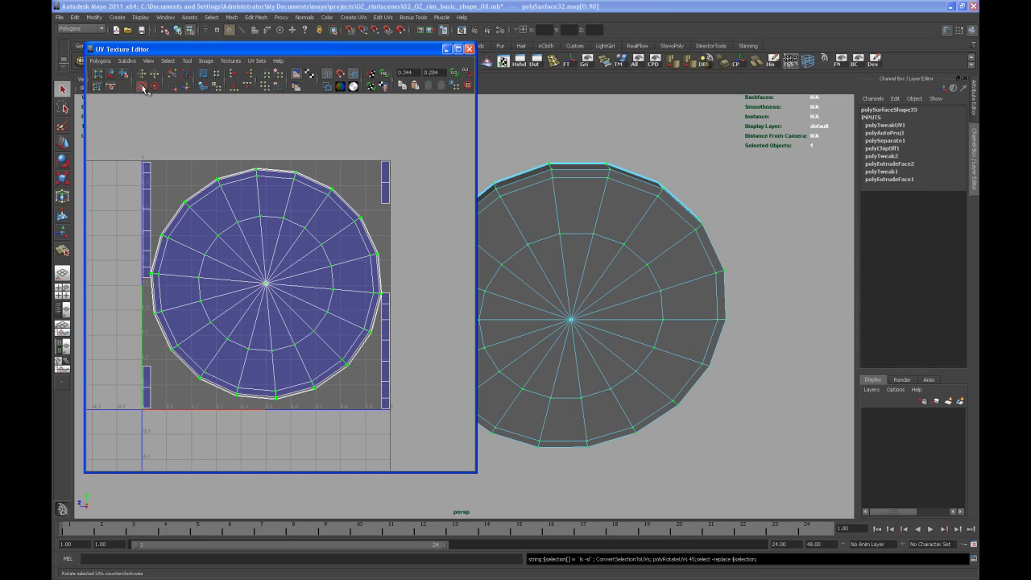
- Select the UVs along the top segment of the circular shells and check their position on the model
{"action": "left_click_drag", "start_coordinate": [239, 156], "coordinate": [295, 194]}
{"action": "left_click_drag", "start_coordinate": [580, 216], "coordinate": [536, 202], "text": "alt"}
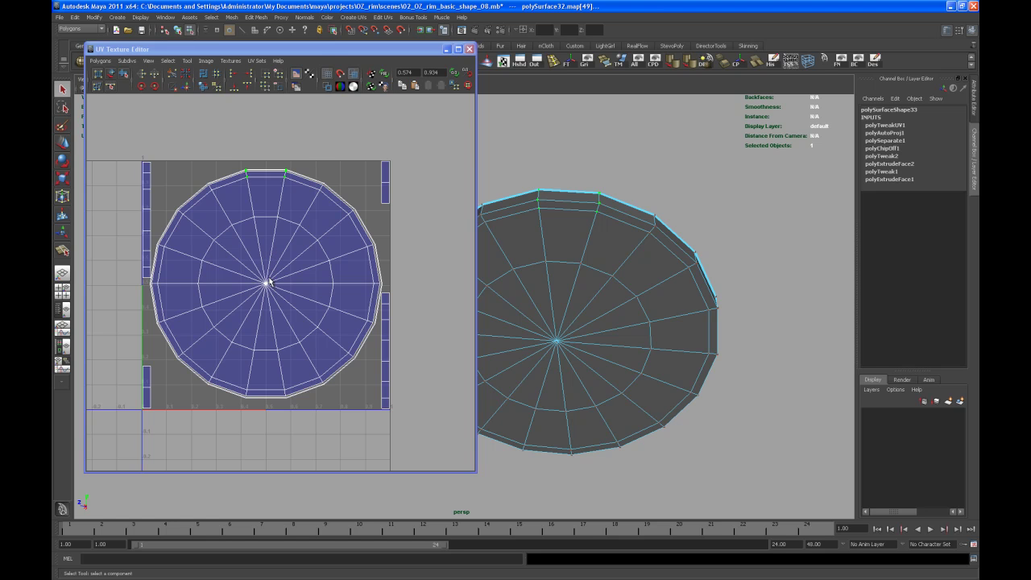
{"action": "scroll", "coordinate": [318, 315], "scroll_direction": "up", "scroll_amount": 5}
{"action": "scroll", "coordinate": [283, 290], "scroll_direction": "up", "scroll_amount": 3}
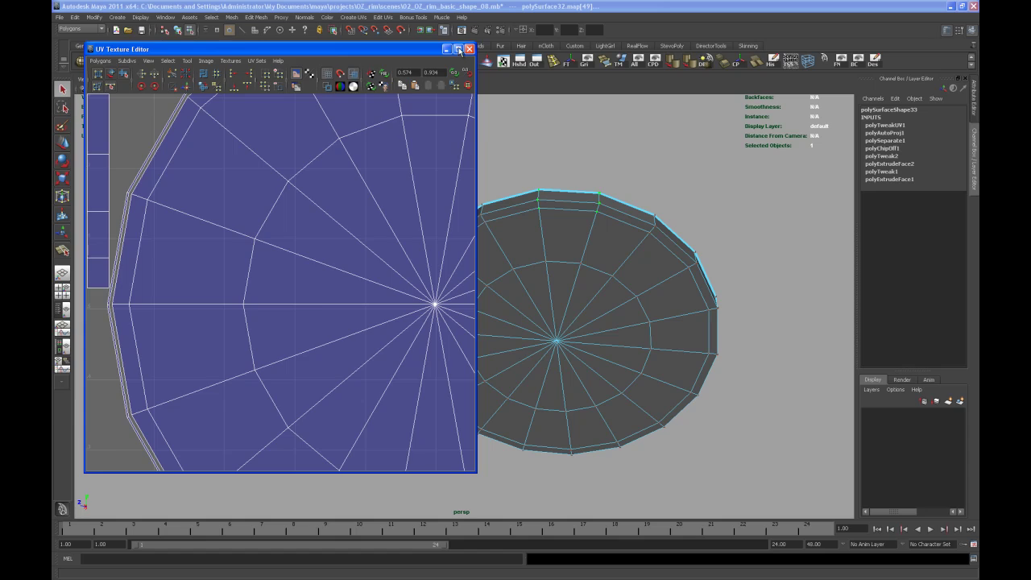
- Examine the UV layout in the enlarged UV Texture Editor, checking the spacing between the circular shells and the side strips inside the UV square
{"action": "left_click", "coordinate": [457, 49]}
{"action": "middle_click_drag", "start_coordinate": [487, 318], "coordinate": [628, 270], "text": "alt"}
{"action": "right_click_drag", "start_coordinate": [274, 306], "coordinate": [296, 287], "text": "alt"}
{"action": "right_click_drag", "start_coordinate": [661, 354], "coordinate": [262, 322], "text": "alt"}
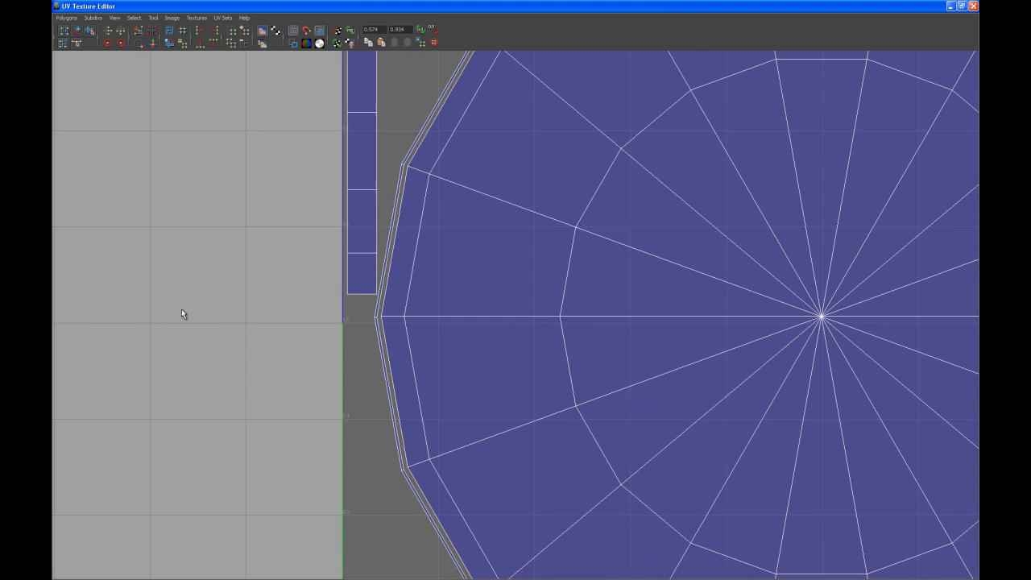
{"action": "right_click_drag", "start_coordinate": [659, 381], "coordinate": [354, 337], "text": "alt"}
{"action": "middle_click_drag", "start_coordinate": [649, 355], "coordinate": [427, 282], "text": "alt"}
{"action": "right_click_drag", "start_coordinate": [556, 290], "coordinate": [411, 270], "text": "alt"}
{"action": "middle_click_drag", "start_coordinate": [461, 235], "coordinate": [502, 306], "text": "alt"}
{"action": "right_click_drag", "start_coordinate": [502, 306], "coordinate": [528, 322], "text": "alt"}
{"action": "middle_click_drag", "start_coordinate": [527, 340], "coordinate": [512, 334], "text": "alt"}
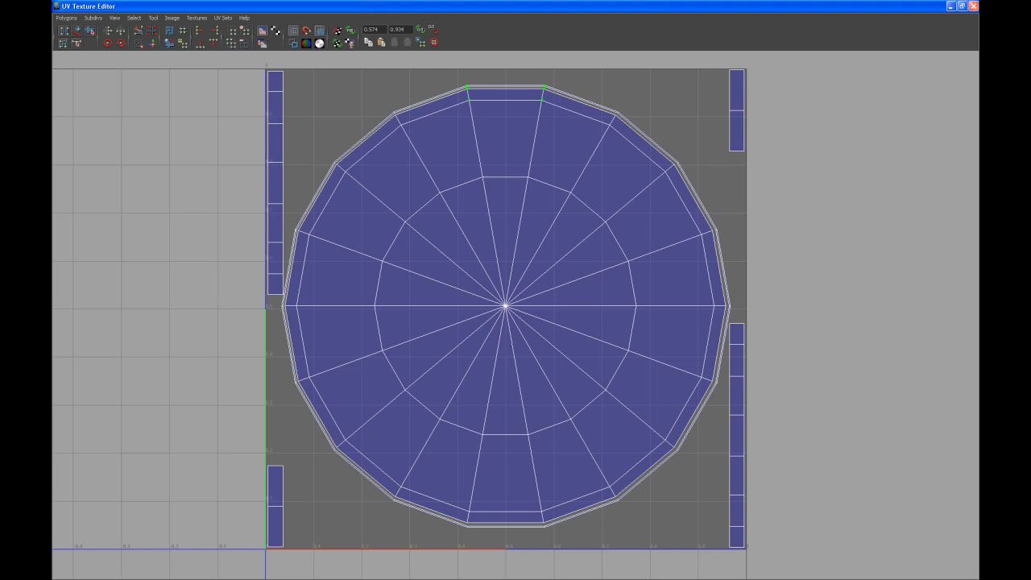
{"action": "left_click", "coordinate": [963, 7]}
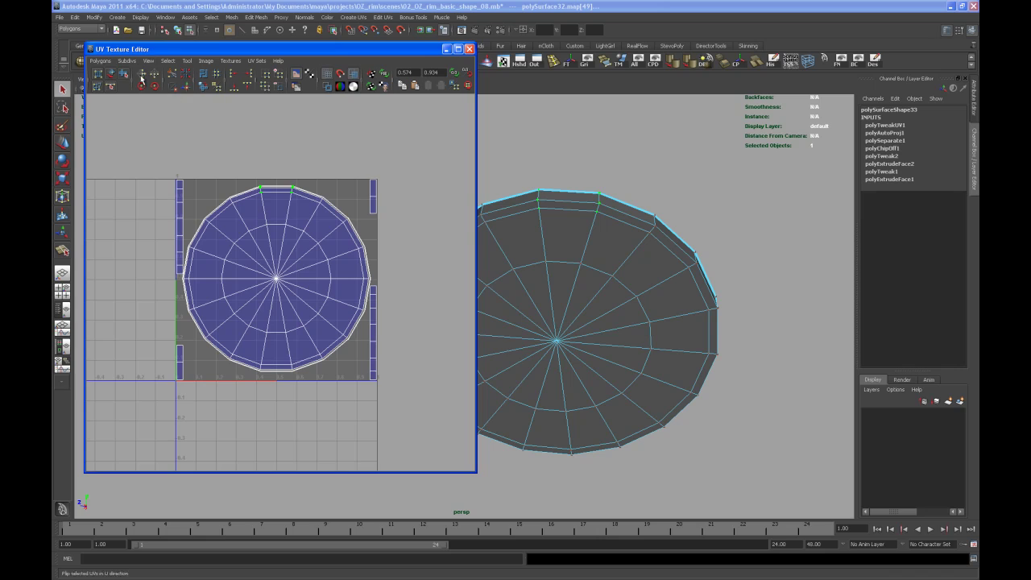
- Export a 1024 × 1024 Targa UV snapshot named OZ_rim_inner_UV to the project's images folder
{"action": "left_click_drag", "start_coordinate": [147, 51], "coordinate": [176, 52]}
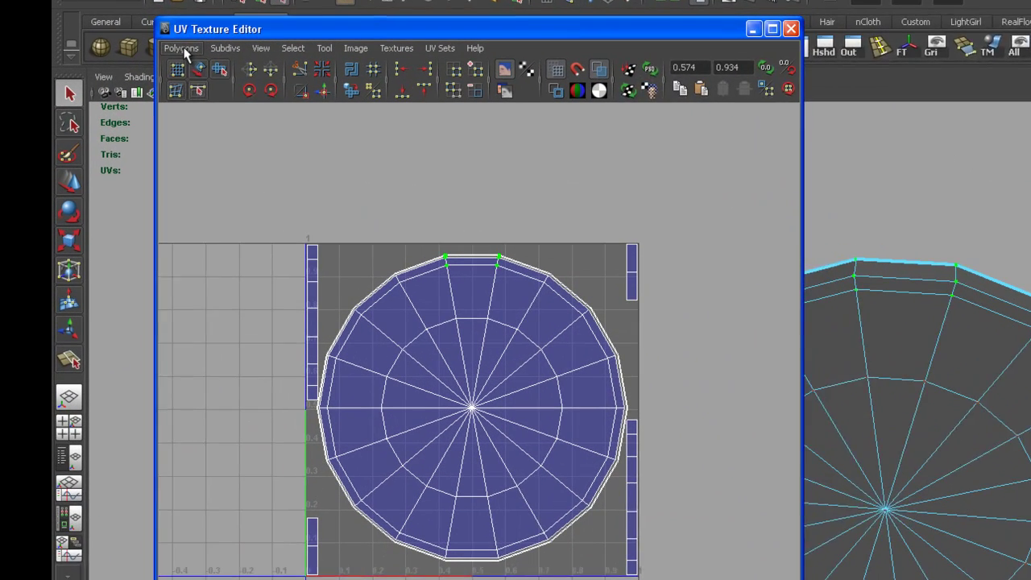
{"action": "left_click", "coordinate": [131, 62]}
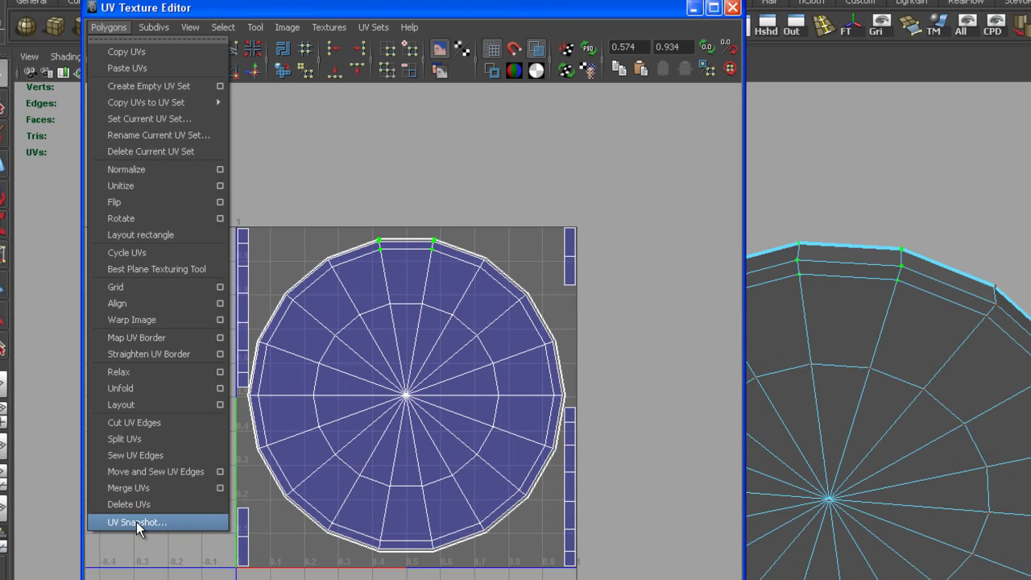
{"action": "left_click", "coordinate": [136, 521]}
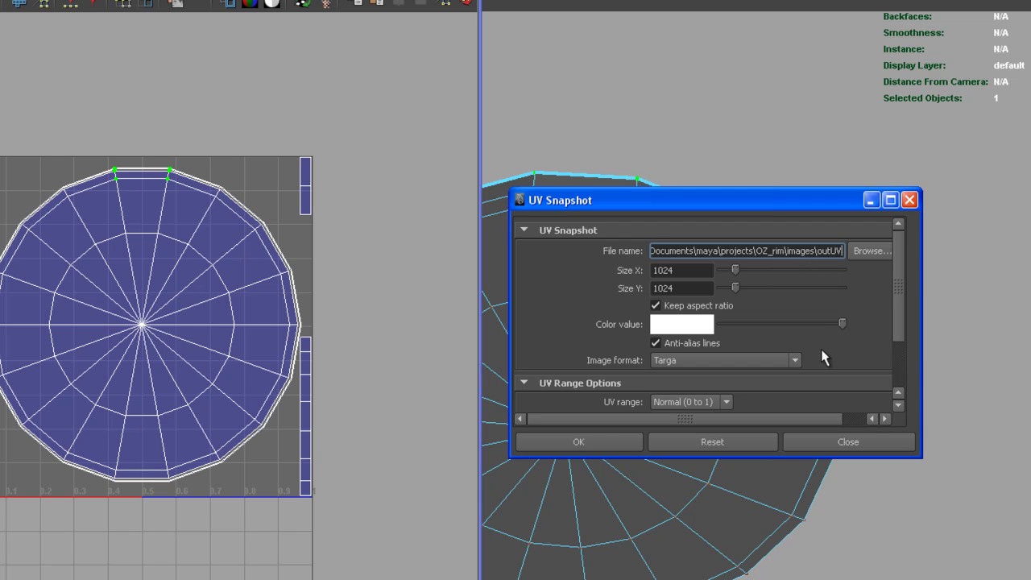
{"action": "key", "text": "BackSpace"}
{"action": "key", "text": "BackSpace"}
{"action": "key", "text": "BackSpace"}
{"action": "key", "text": "BackSpace"}
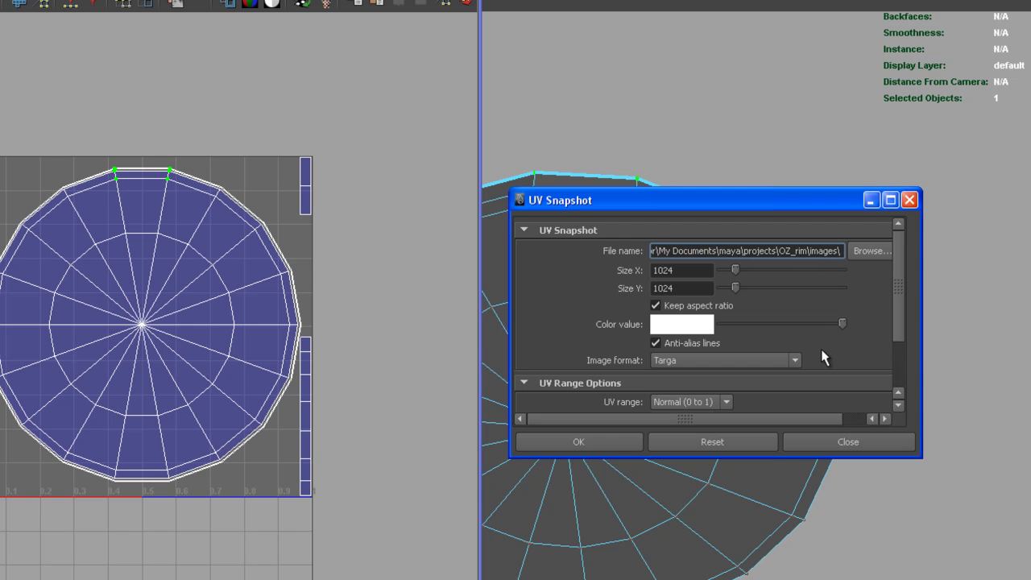
{"action": "type", "text": "Z_rim"}
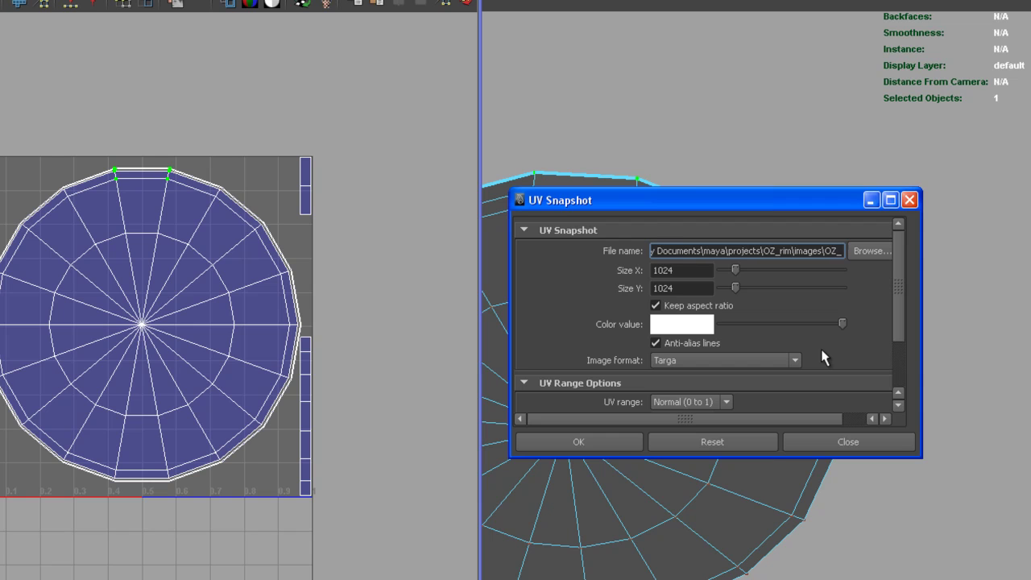
{"action": "type", "text": "_inner"}
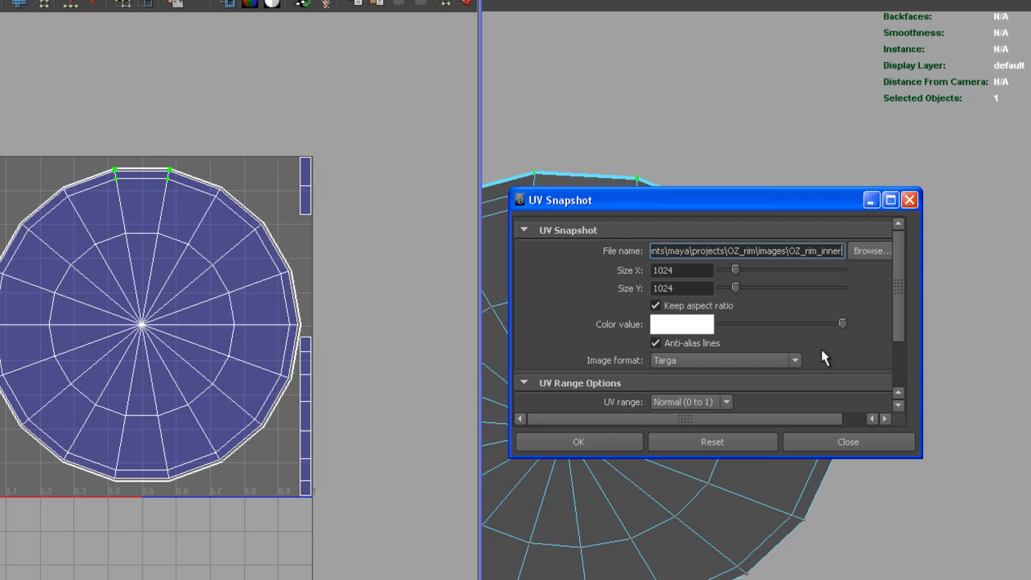
{"action": "type", "text": "_UV"}
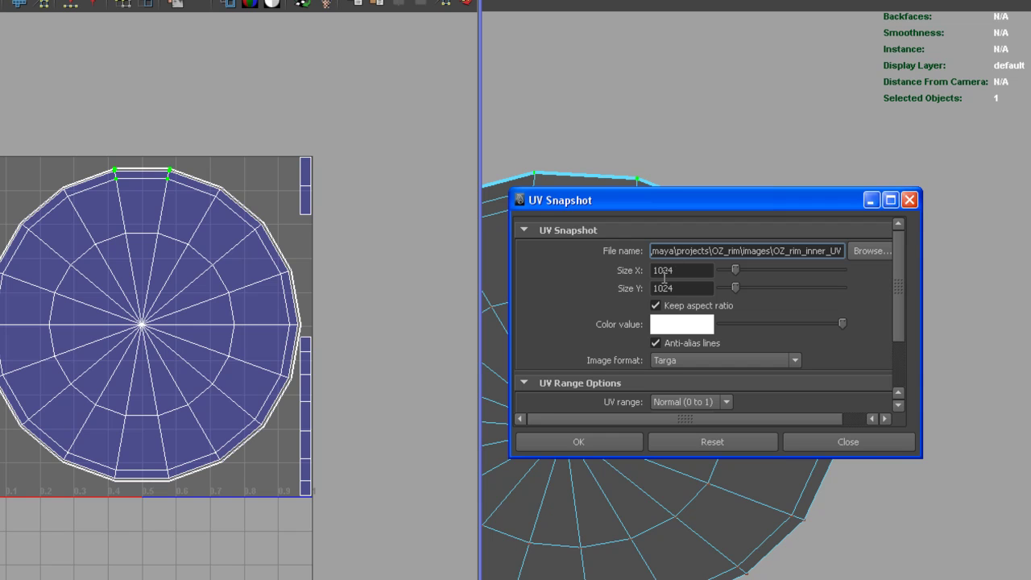
{"action": "left_click", "coordinate": [594, 449]}
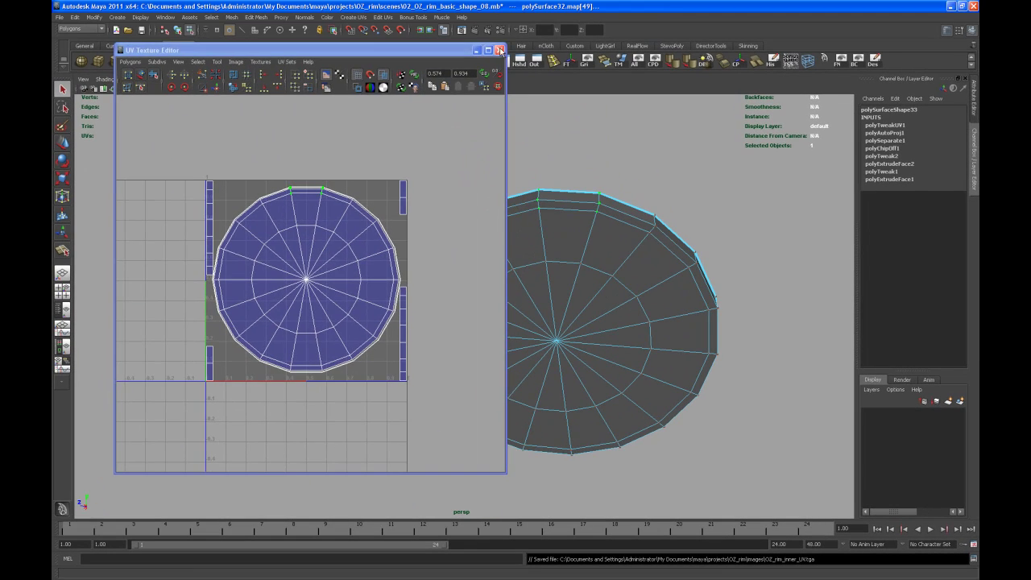
- Close the UV Texture Editor and view the cap model from the front in the perspective viewport
{"action": "left_click", "coordinate": [500, 49]}
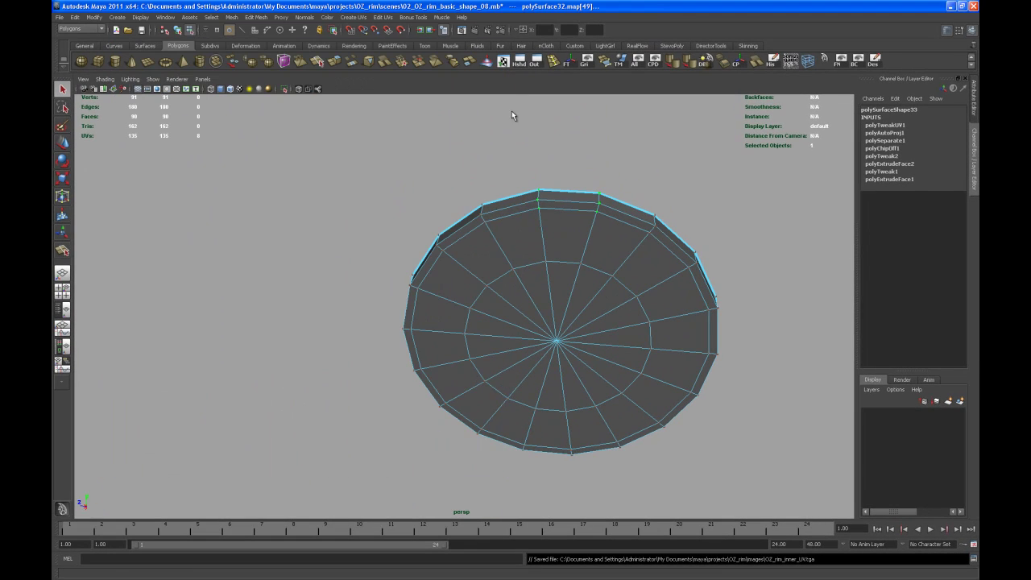
{"action": "left_click_drag", "start_coordinate": [588, 328], "coordinate": [549, 362], "text": "alt"}
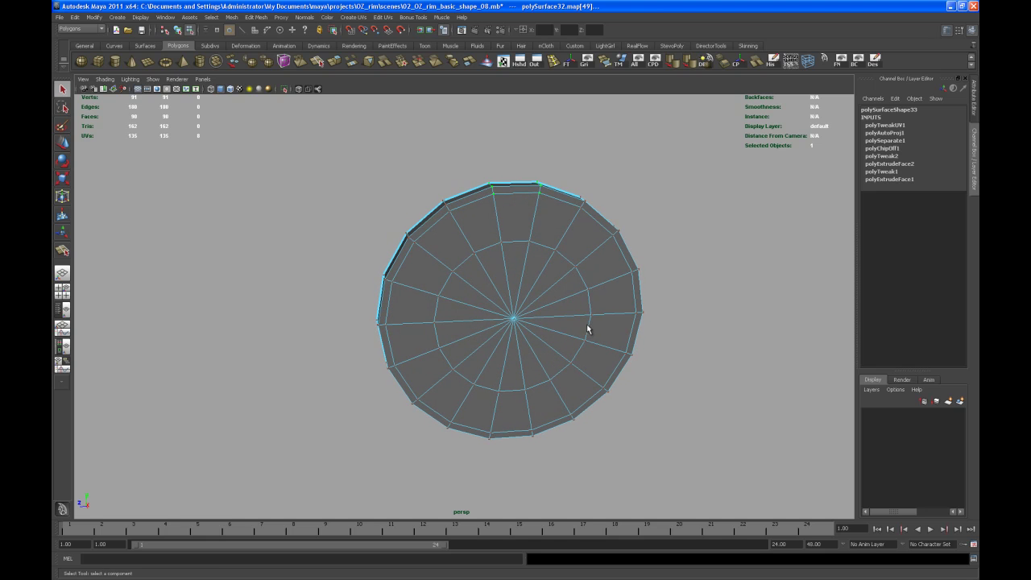